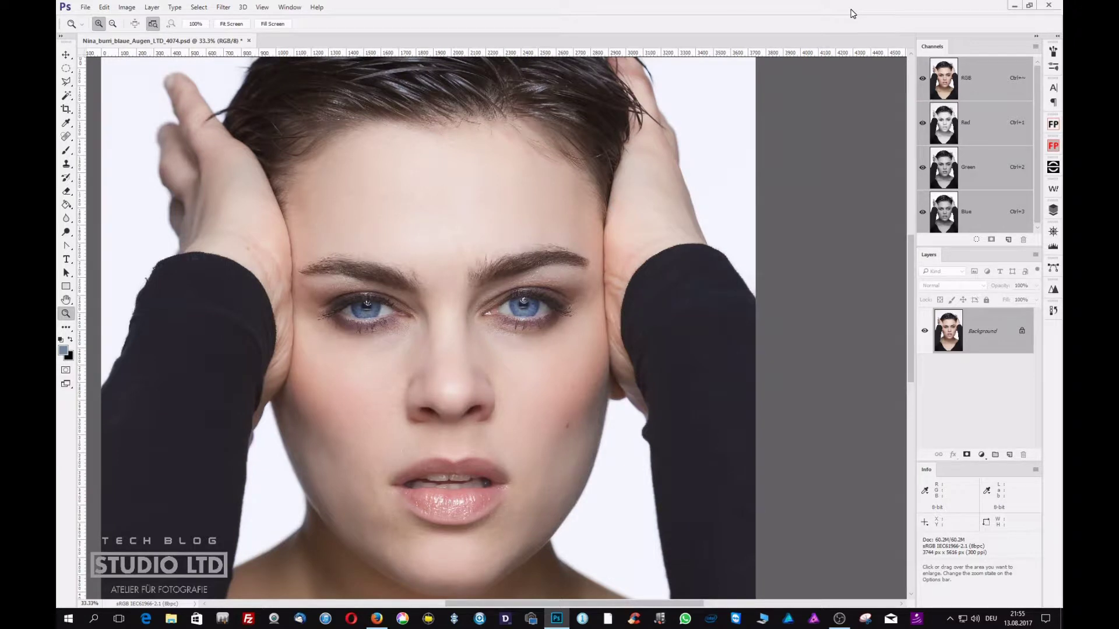
Switch to the browser to view the portrait model's website, and return to Photoshop.
{"action": "key", "text": "alt+Tab"}
{"action": "key", "text": "alt+Tab"}
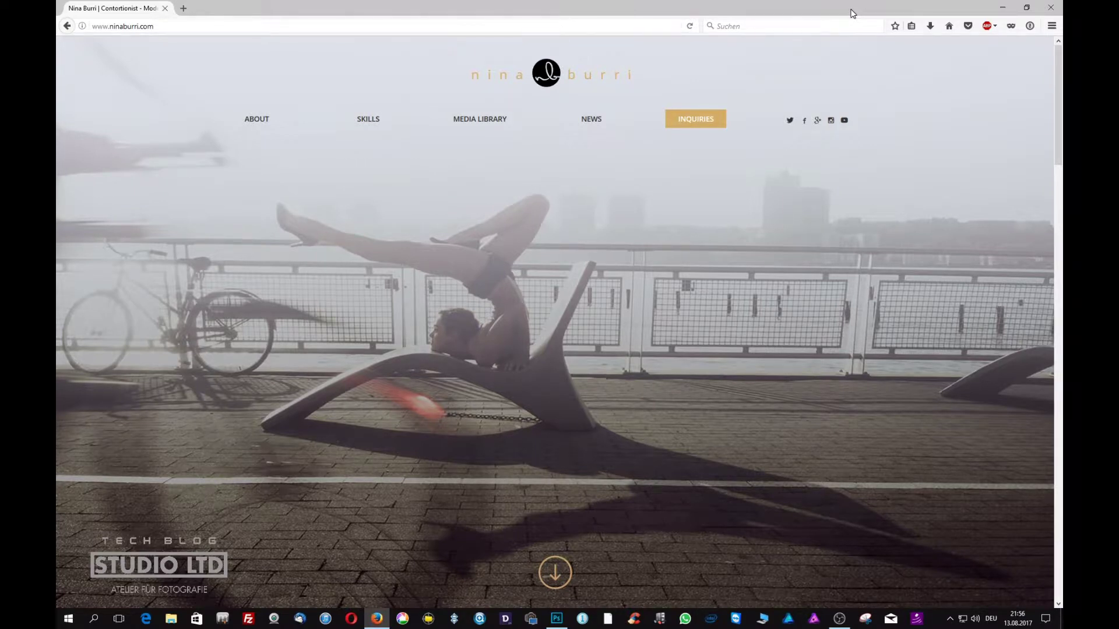
{"action": "key", "text": "alt+Tab"}
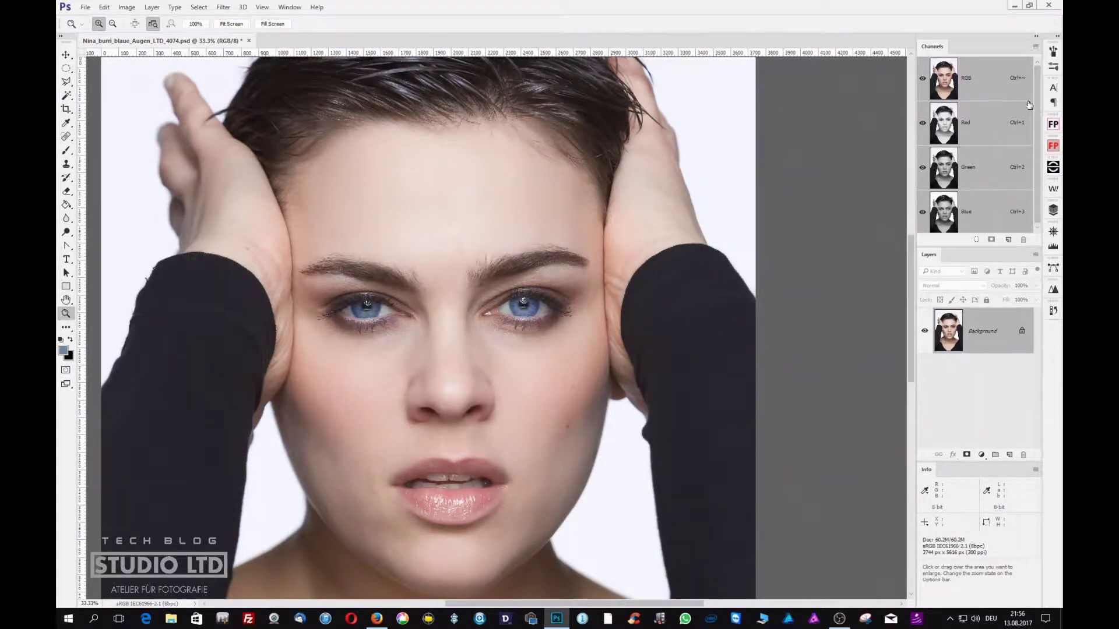
Isolate the red channel, invert it to view its negative, and invert it back.
{"action": "left_click", "coordinate": [989, 121]}
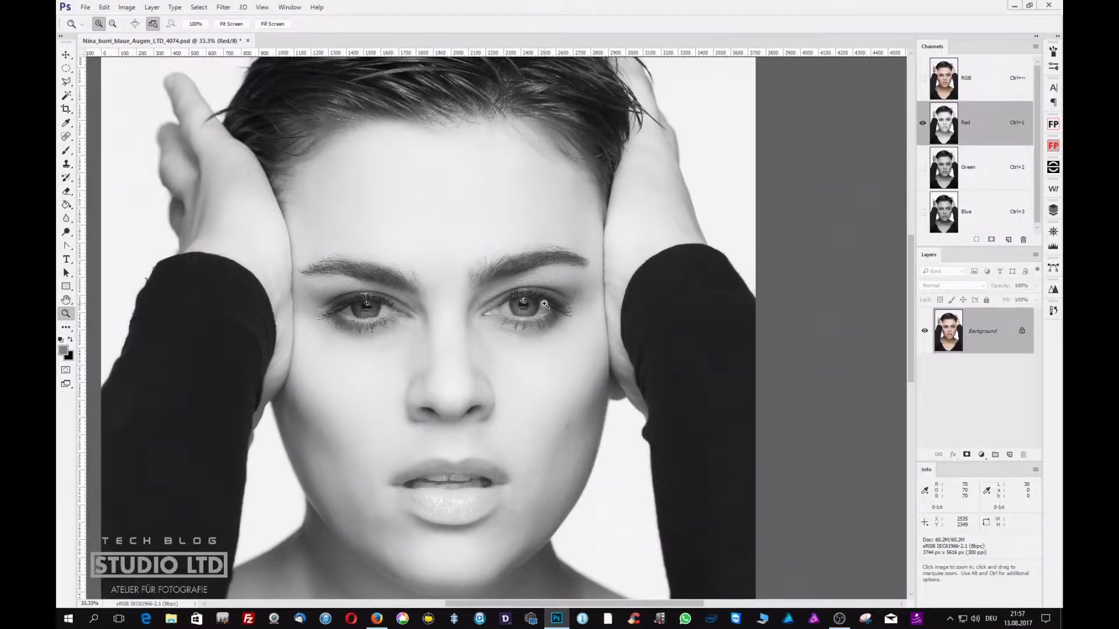
{"action": "key", "text": "ctrl+i"}
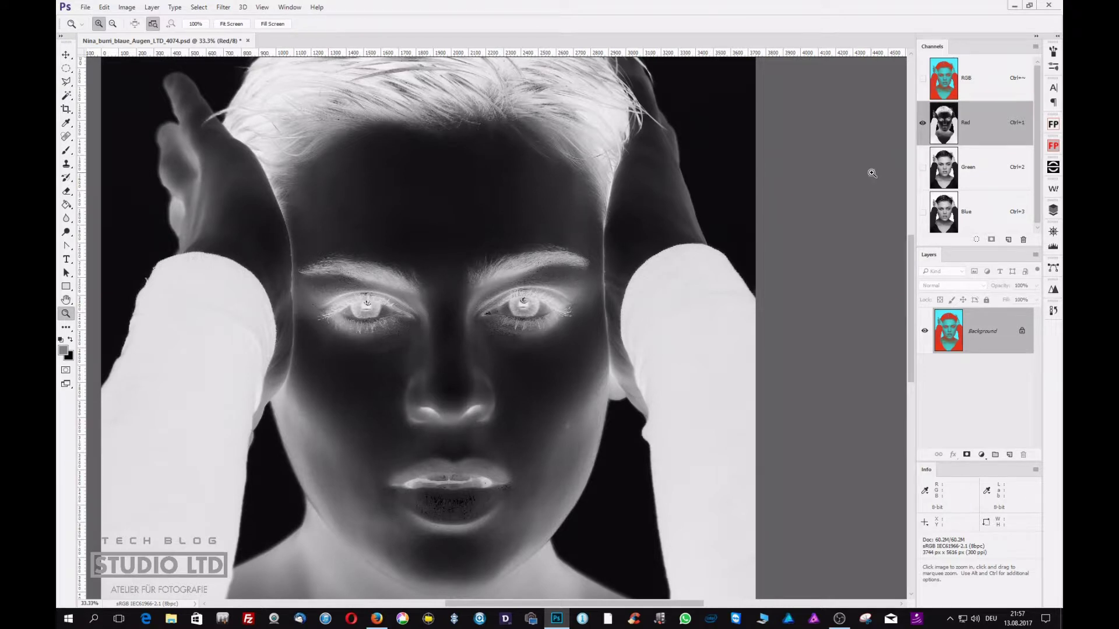
{"action": "key", "text": "ctrl+i"}
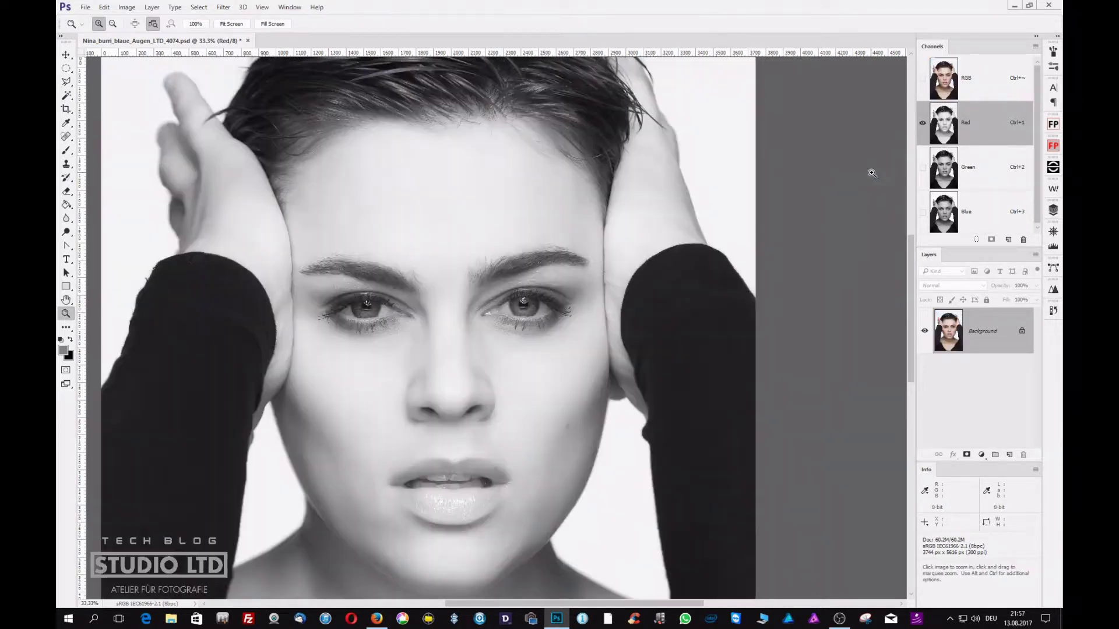
Compare the red, green and blue channels one at a time, and return to the RGB composite.
{"action": "left_click", "coordinate": [990, 170]}
{"action": "left_click", "coordinate": [974, 125]}
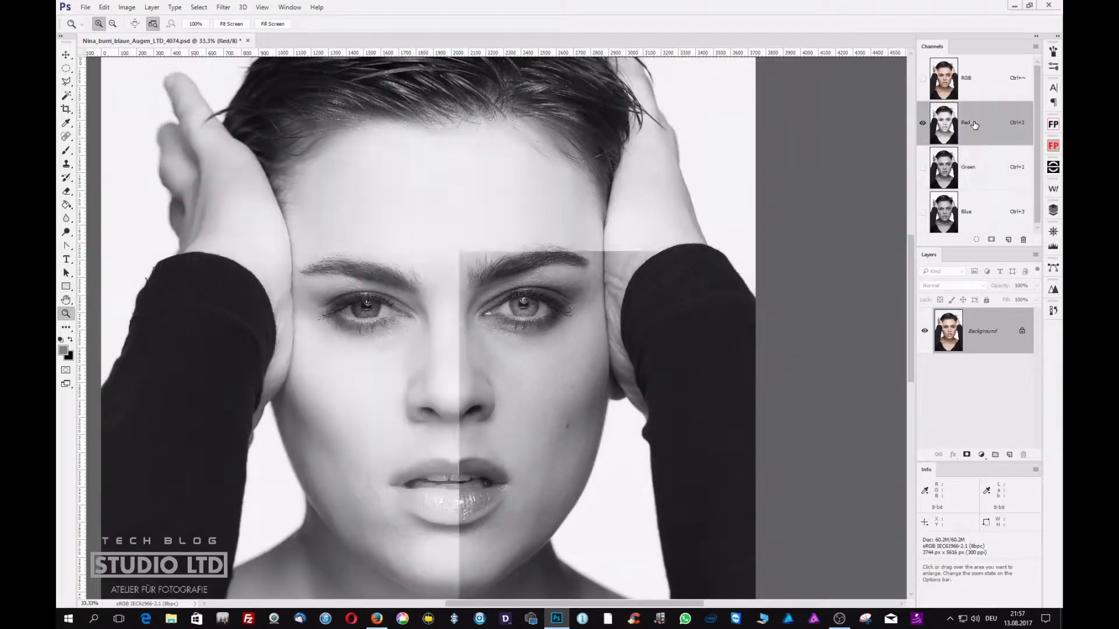
{"action": "left_click", "coordinate": [977, 169]}
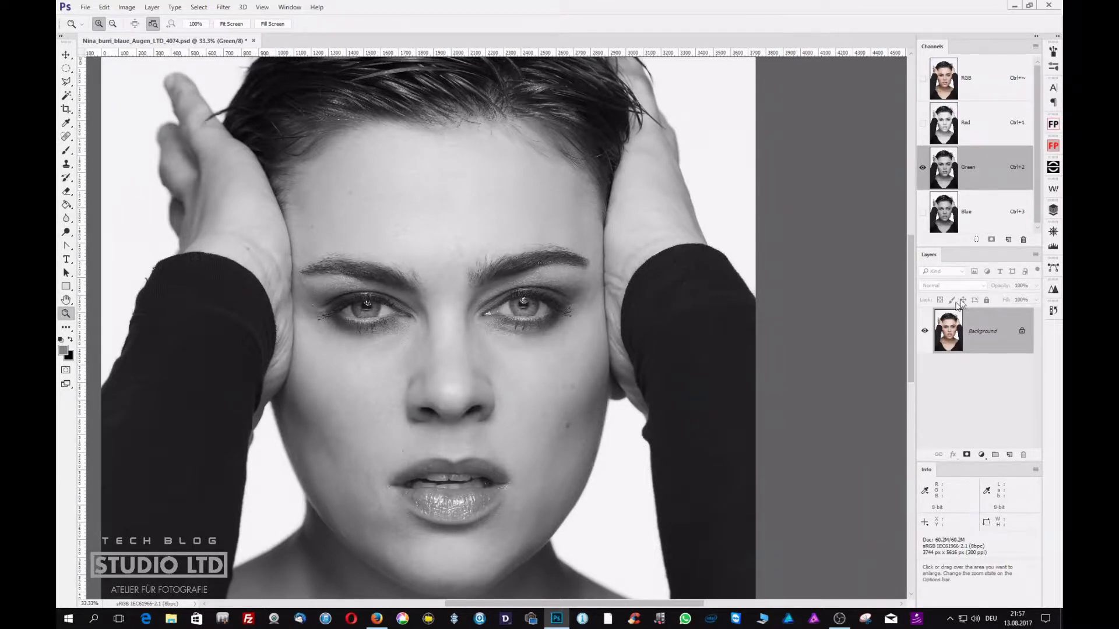
{"action": "left_click", "coordinate": [989, 221]}
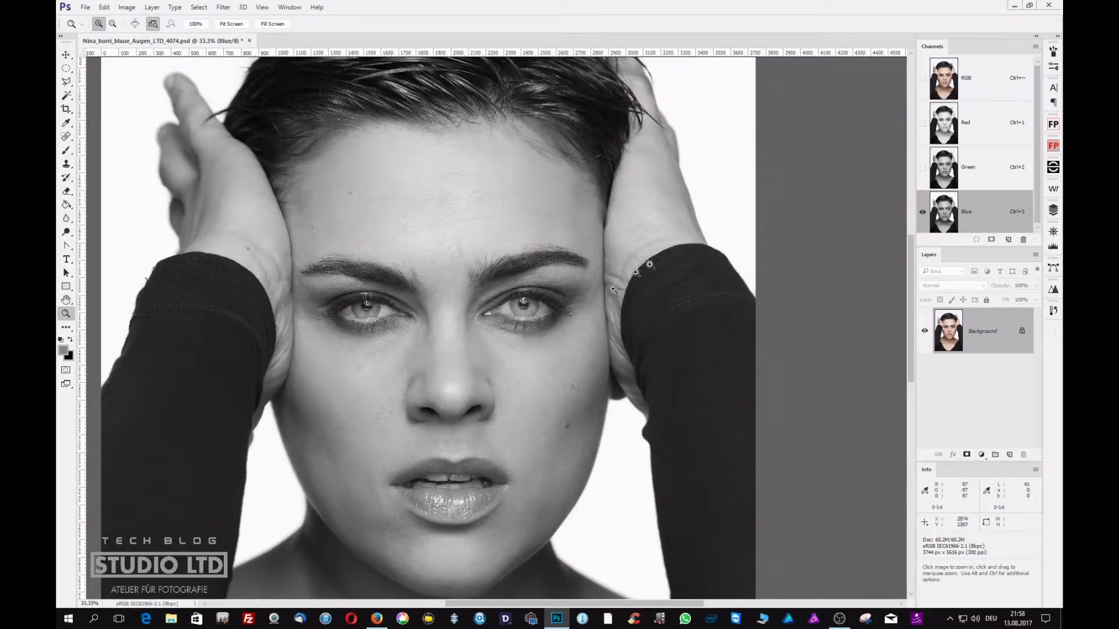
{"action": "left_click", "coordinate": [991, 131]}
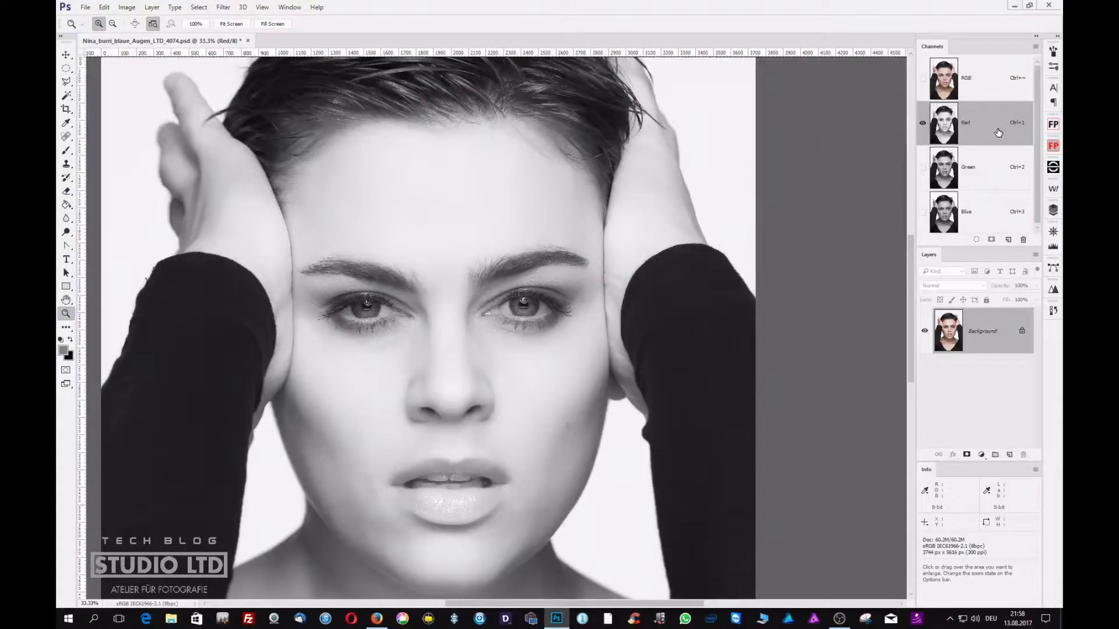
{"action": "left_click", "coordinate": [976, 208]}
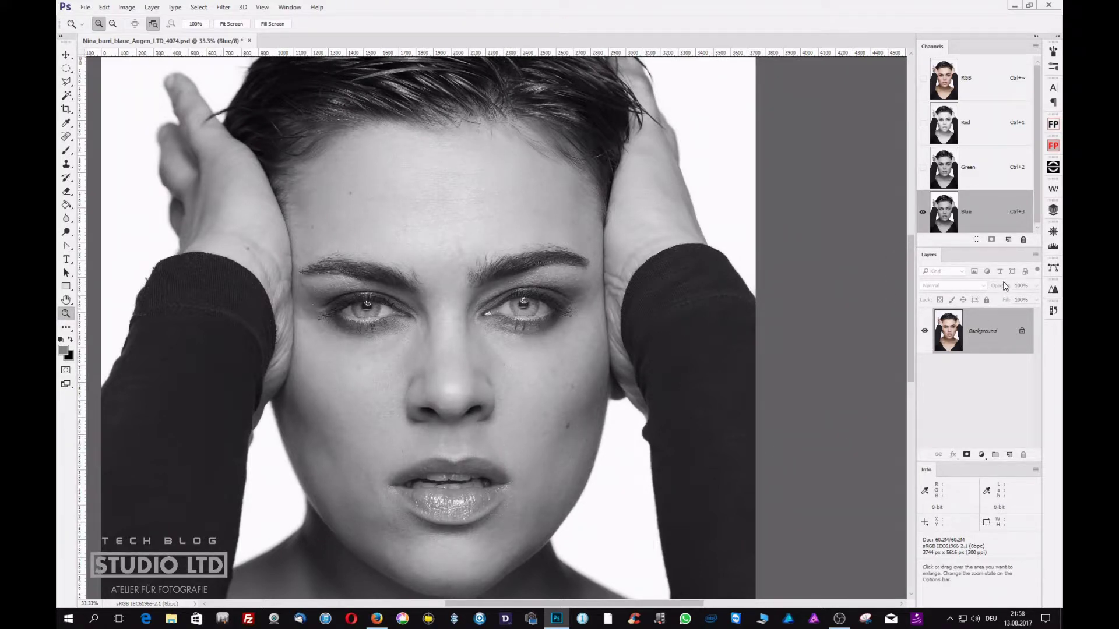
{"action": "left_click", "coordinate": [994, 78]}
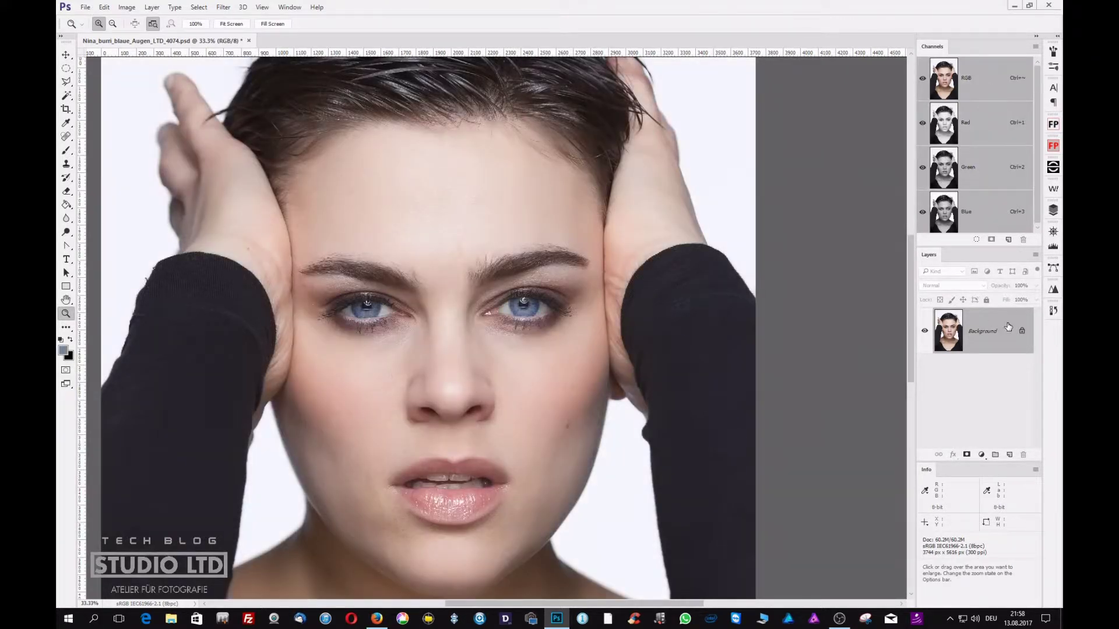
Duplicate the Background layer and set the copy's blend mode to Luminosity.
{"action": "left_click_drag", "start_coordinate": [998, 342], "coordinate": [1009, 454]}
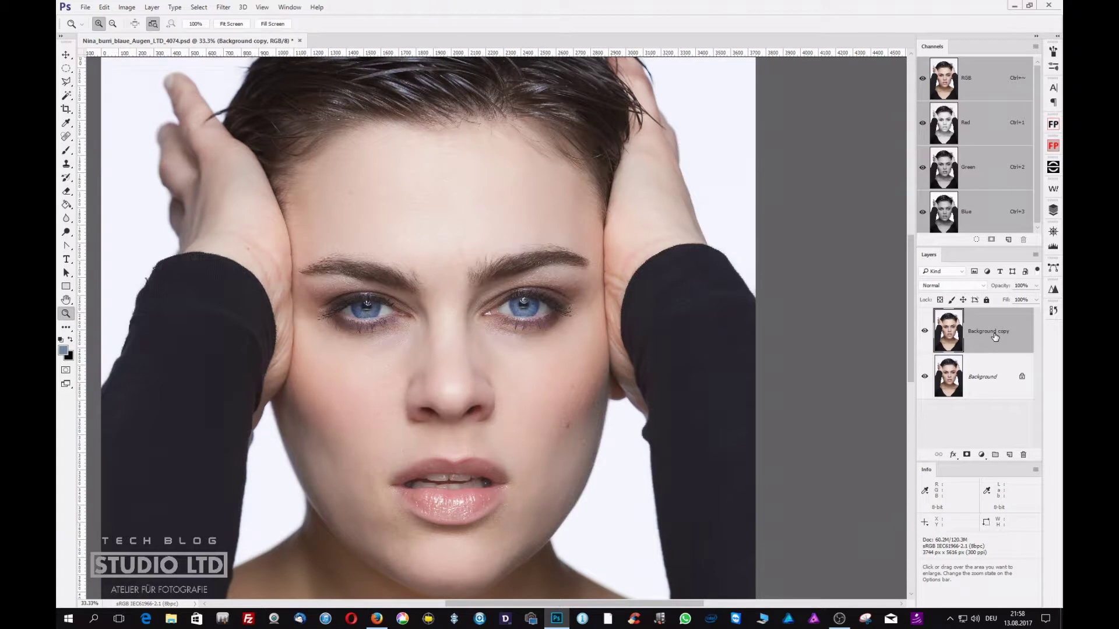
{"action": "left_click", "coordinate": [942, 287]}
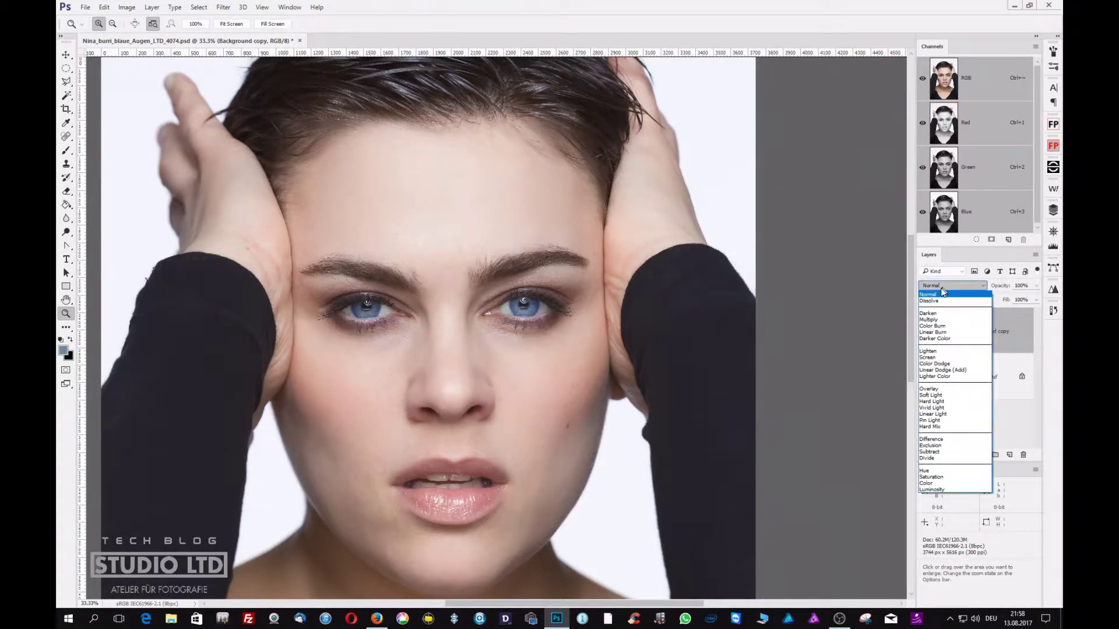
{"action": "left_click", "coordinate": [926, 491]}
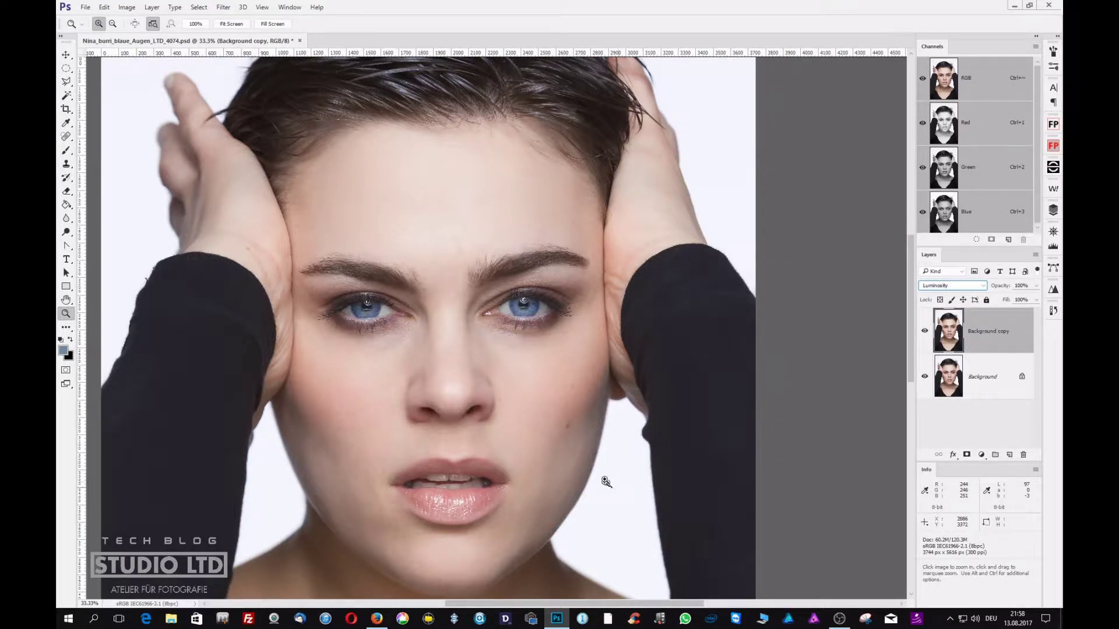
Copy the entire blue channel and paste it as a new layer above Background copy.
{"action": "left_click", "coordinate": [944, 219]}
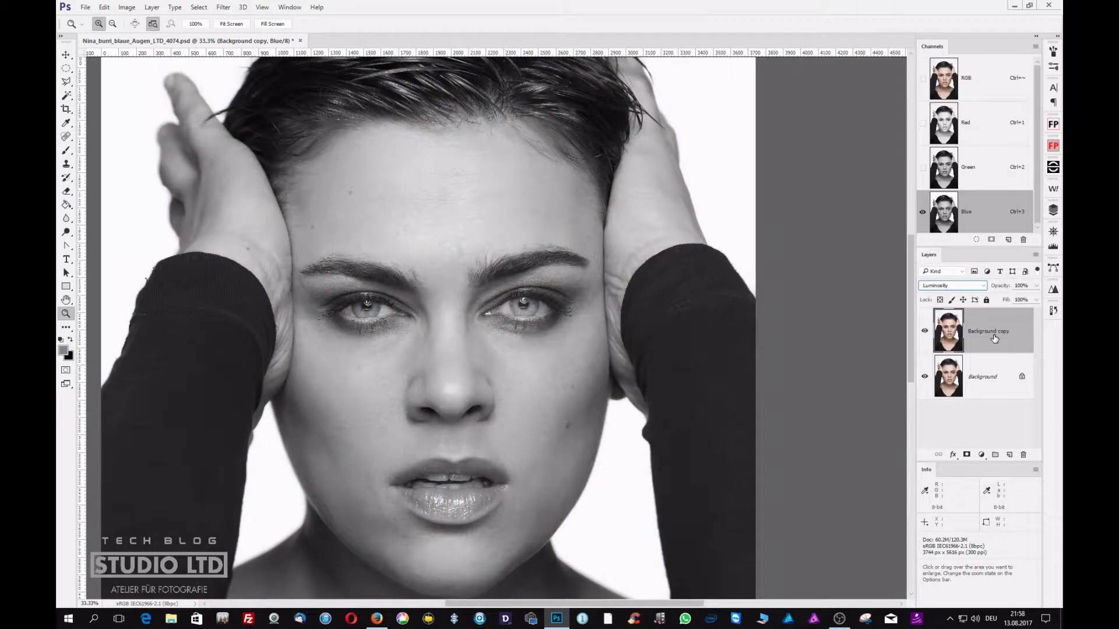
{"action": "key", "text": "ctrl+a"}
{"action": "left_click", "coordinate": [991, 88]}
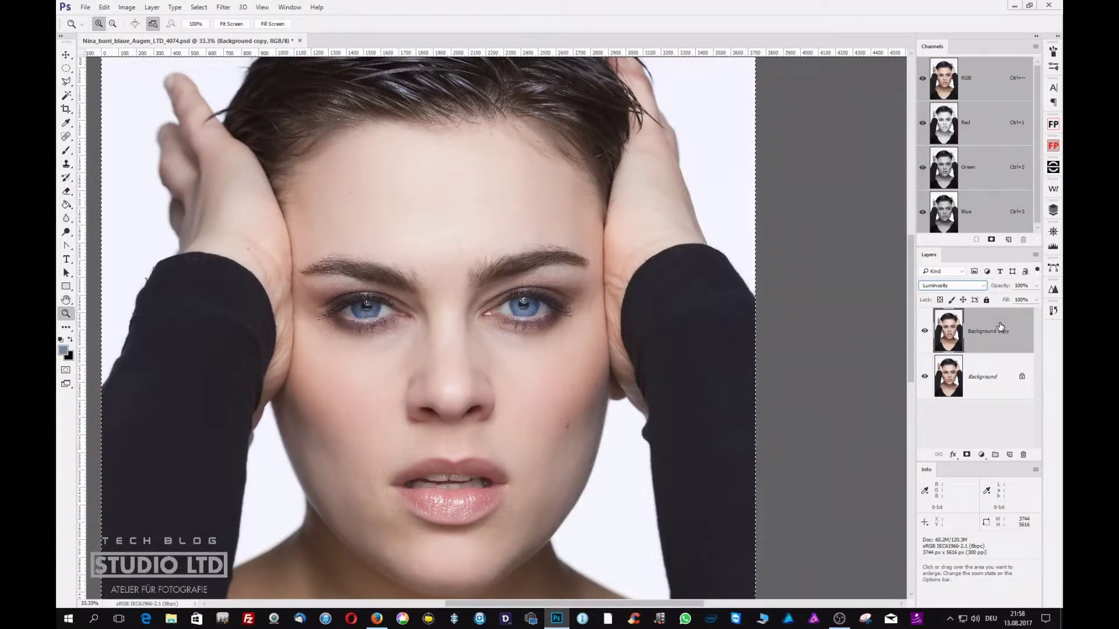
{"action": "key", "text": "ctrl+v"}
Clip the pasted blue channel layer to the Background copy layer.
{"action": "key", "text": "alt"}
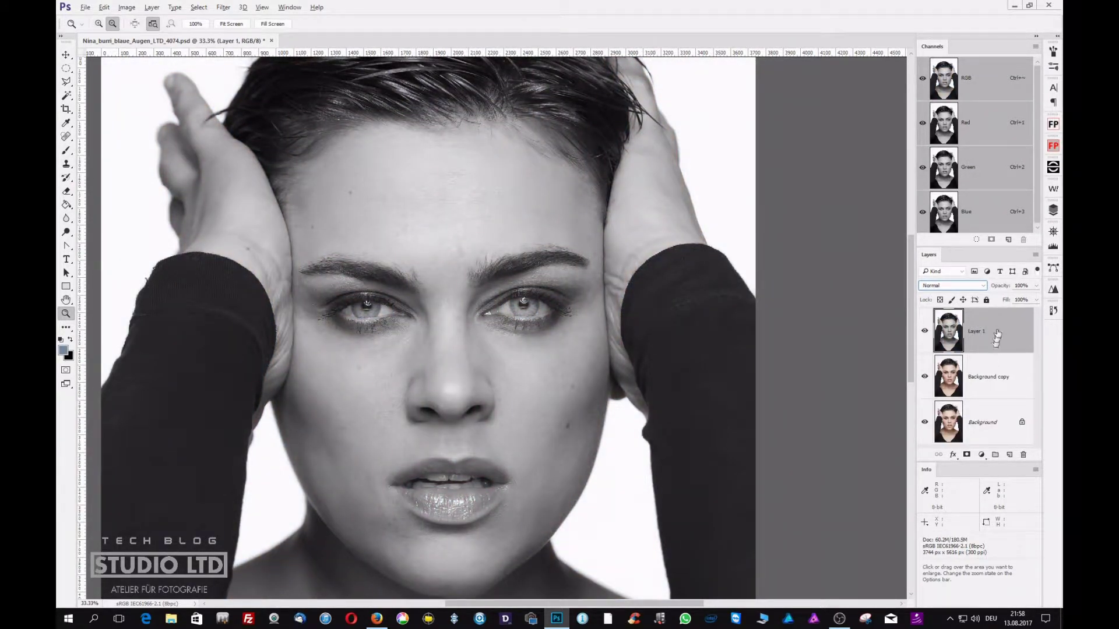
{"action": "left_click_drag", "start_coordinate": [989, 351], "coordinate": [989, 352]}
{"action": "left_click", "coordinate": [988, 351], "text": "alt"}
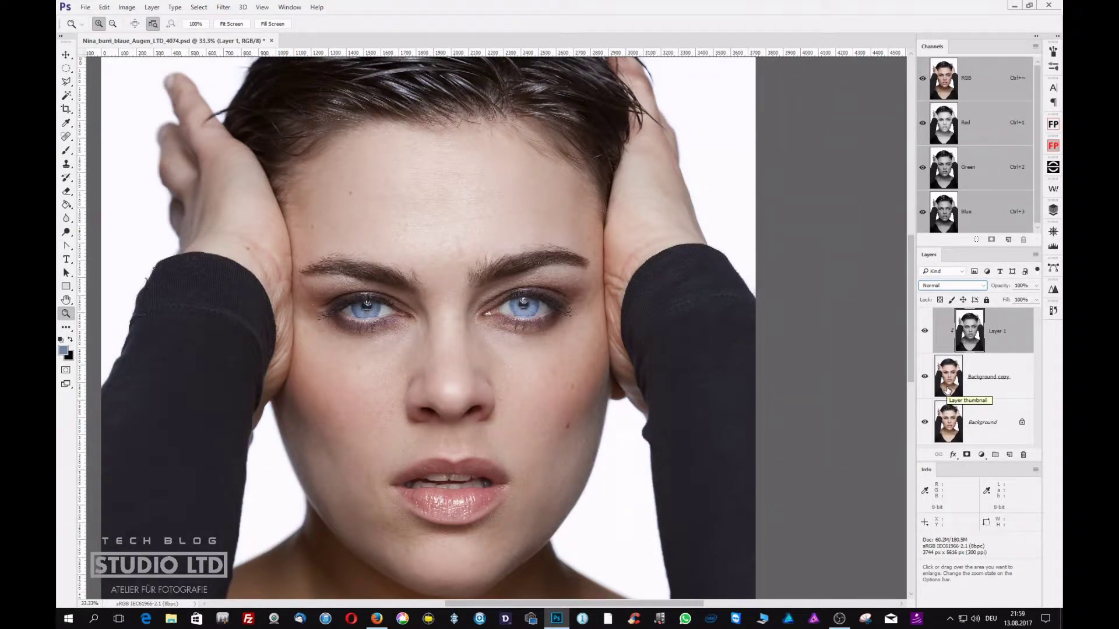
Set the clipped layer's blend mode to Lighten and compare the portrait with the layer hidden and shown.
{"action": "left_click", "coordinate": [967, 287]}
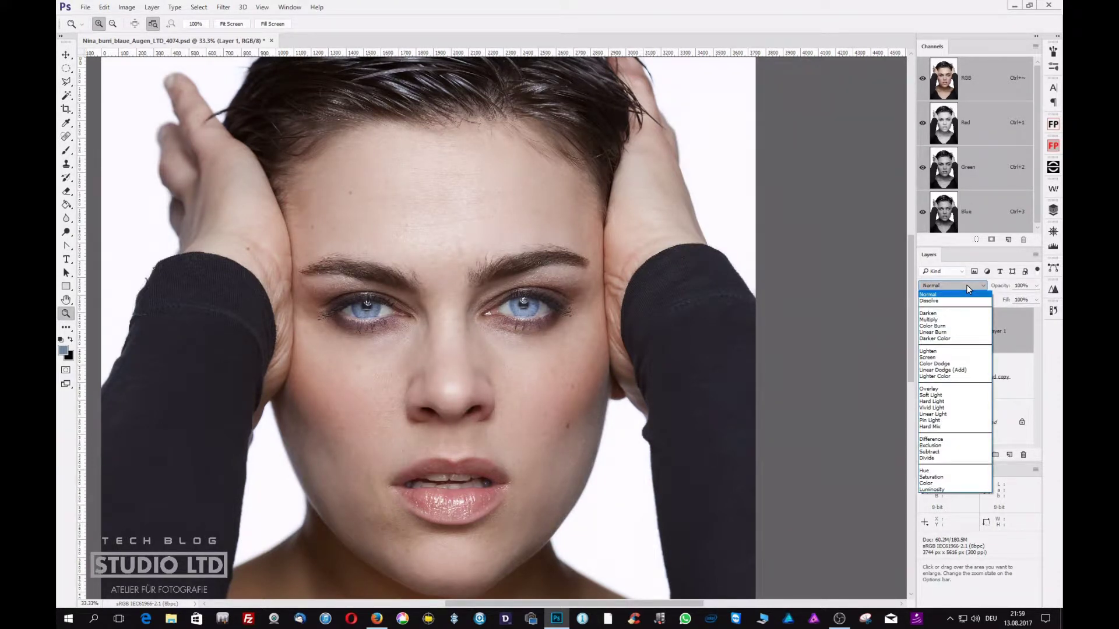
{"action": "left_click", "coordinate": [959, 353]}
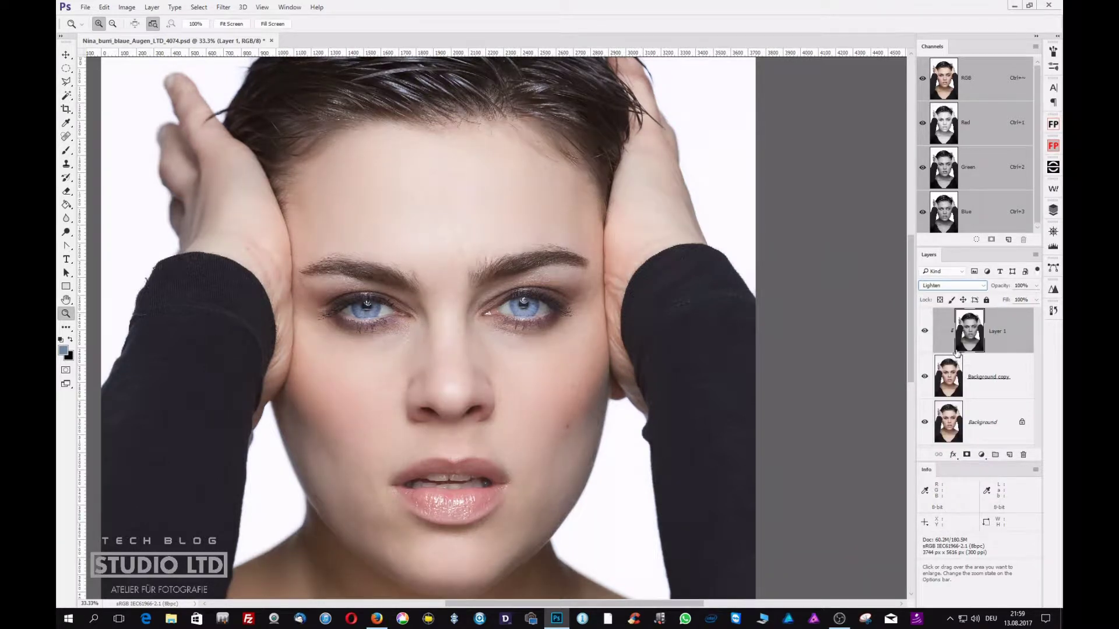
{"action": "left_click", "coordinate": [926, 331]}
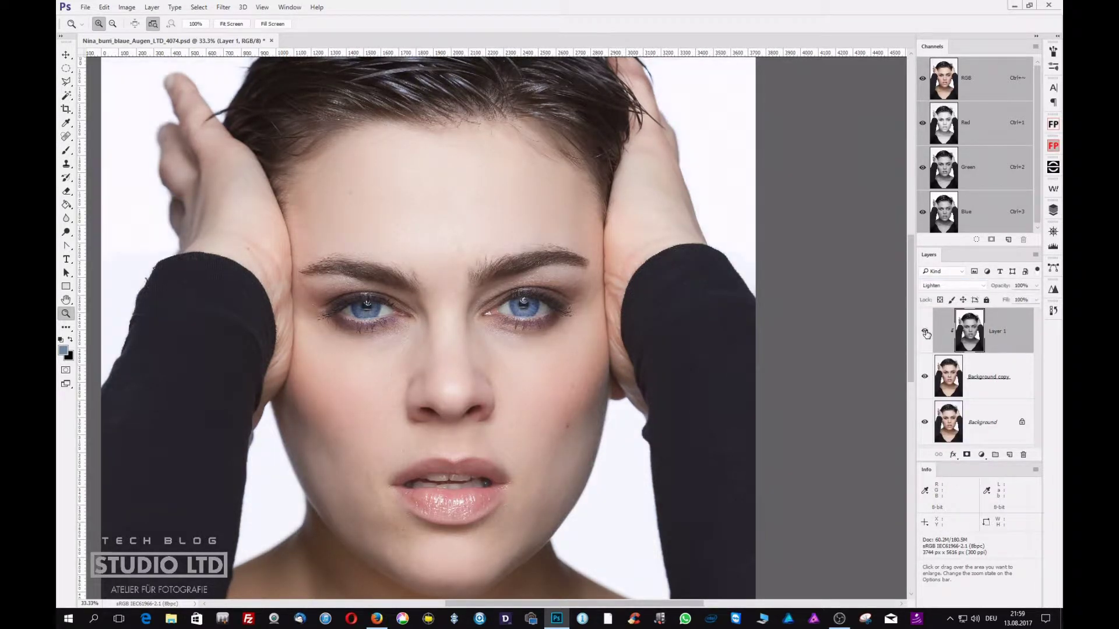
{"action": "left_click", "coordinate": [925, 331]}
{"action": "left_click", "coordinate": [925, 331]}
{"action": "left_click", "coordinate": [925, 331]}
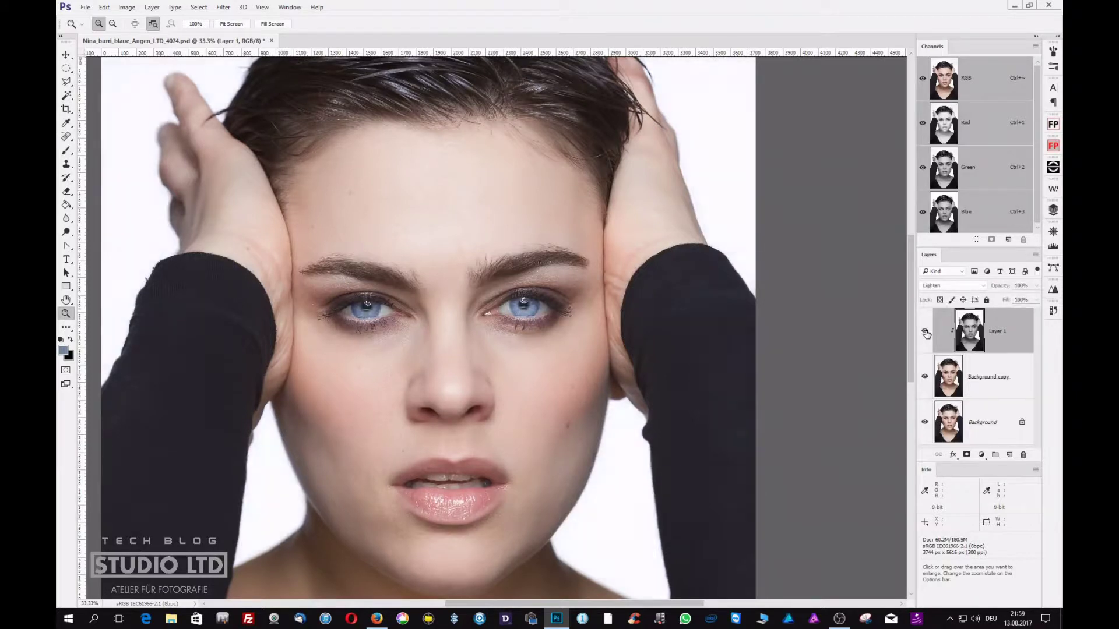
{"action": "left_click", "coordinate": [925, 331]}
{"action": "left_click", "coordinate": [925, 332]}
{"action": "left_click", "coordinate": [925, 331]}
{"action": "left_click", "coordinate": [925, 332]}
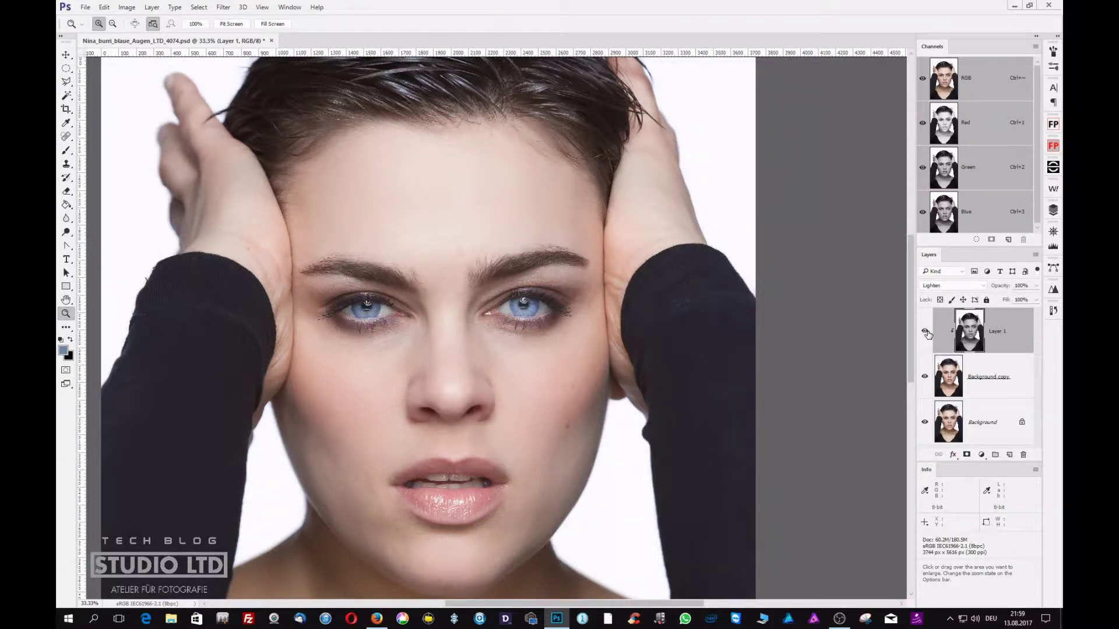
Change the clipped layer's blend mode to Darken and check its effect by toggling the layer's visibility.
{"action": "left_click", "coordinate": [964, 286]}
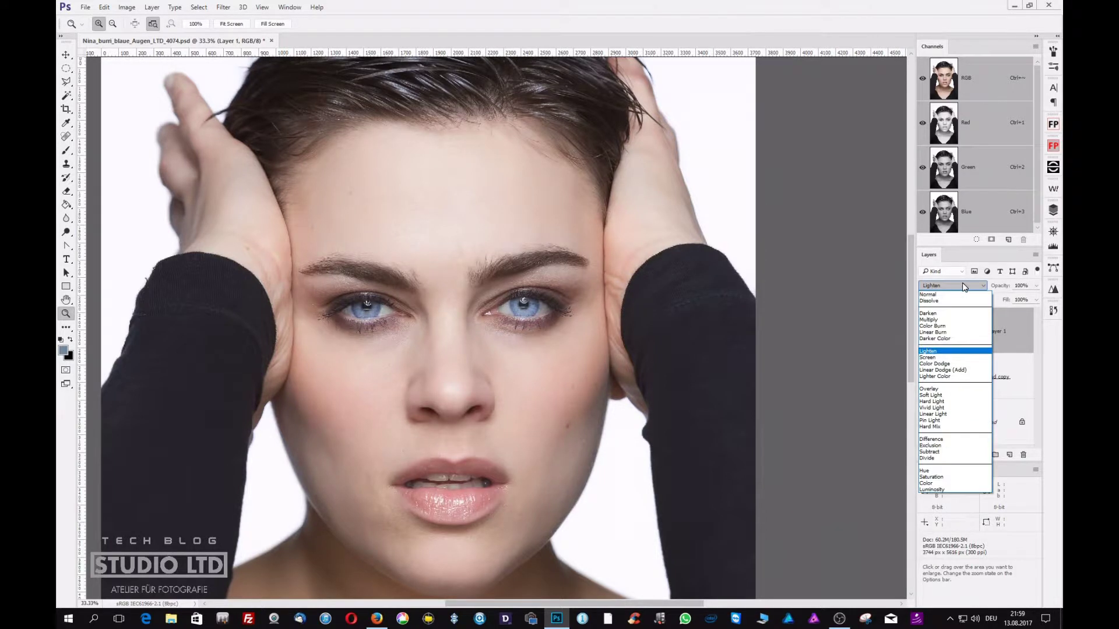
{"action": "left_click", "coordinate": [948, 314]}
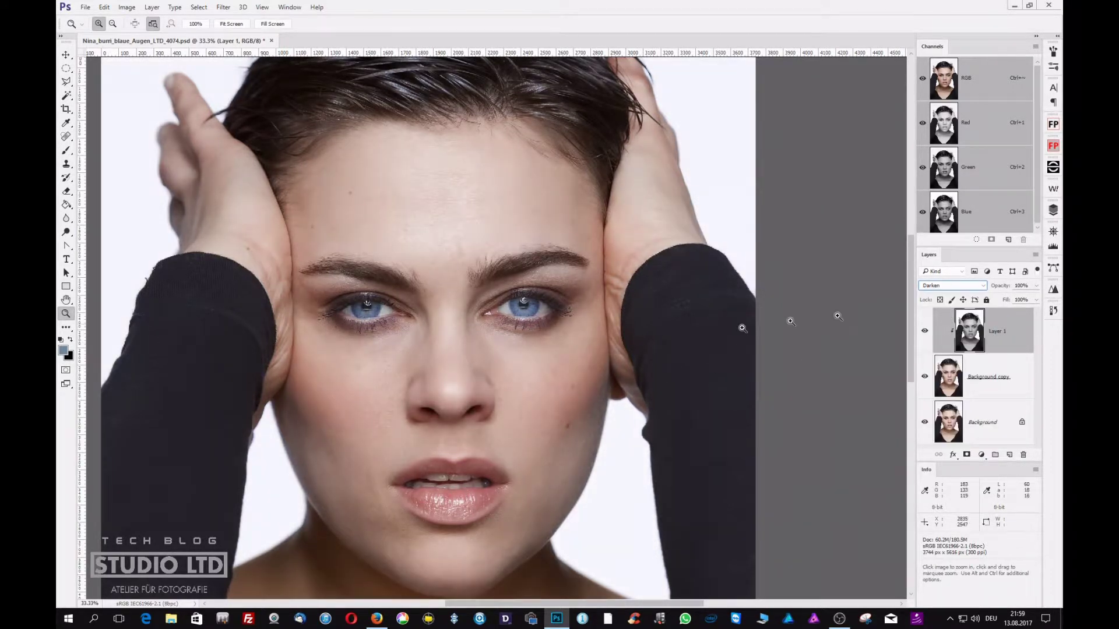
{"action": "left_click", "coordinate": [923, 331]}
{"action": "left_click", "coordinate": [923, 331]}
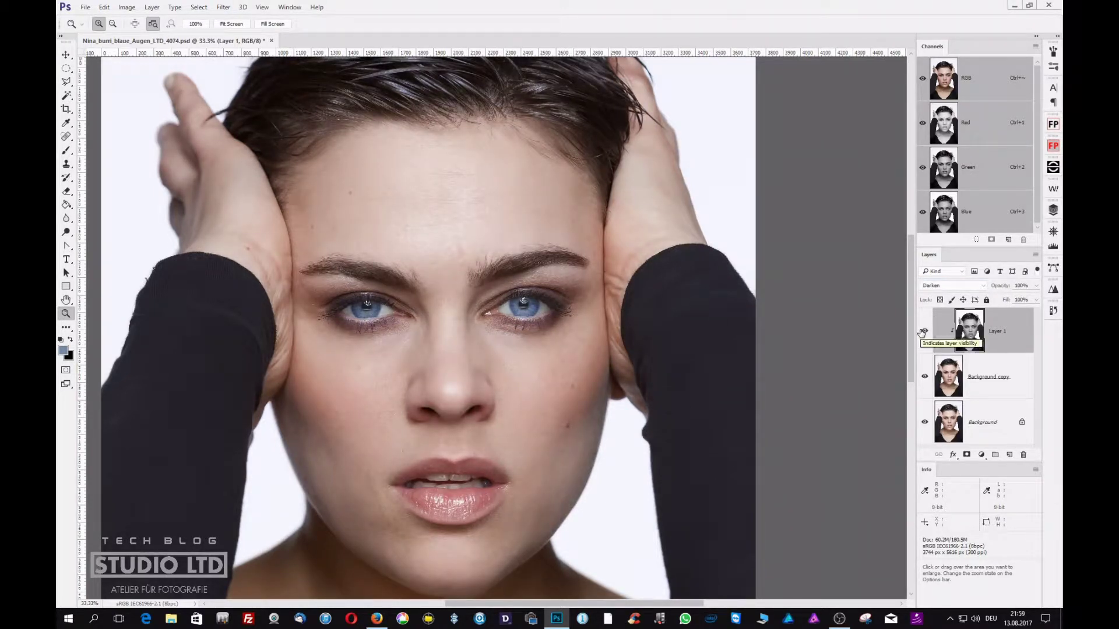
{"action": "left_click", "coordinate": [923, 331]}
{"action": "left_click", "coordinate": [923, 331]}
Set the clipped layer's blend mode to Soft Light and compare the portrait with and without it.
{"action": "left_click", "coordinate": [953, 288]}
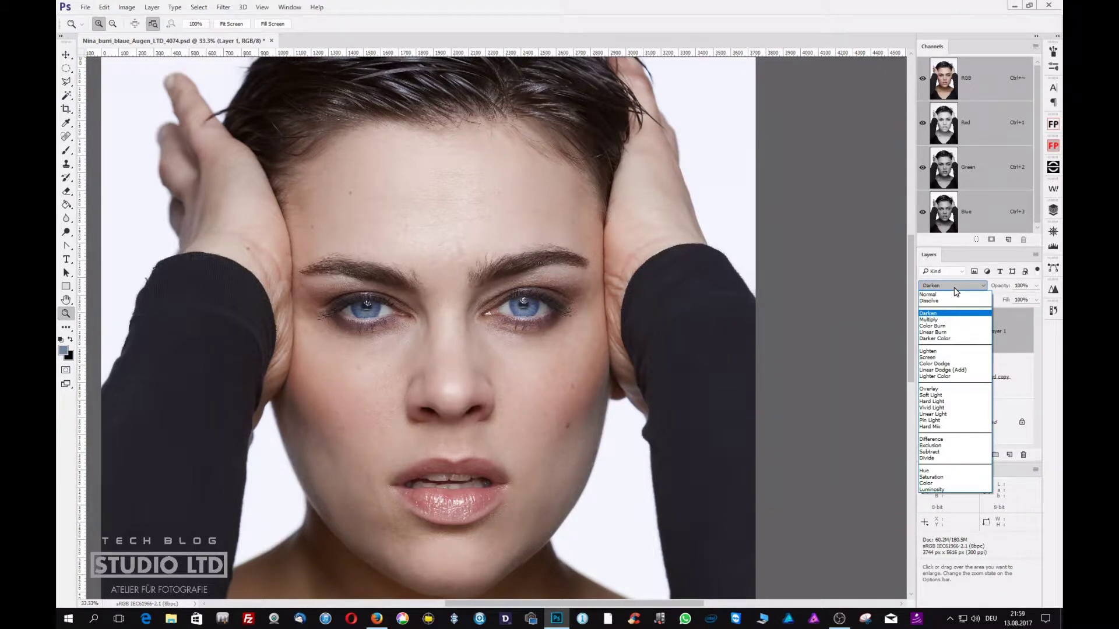
{"action": "left_click", "coordinate": [944, 395]}
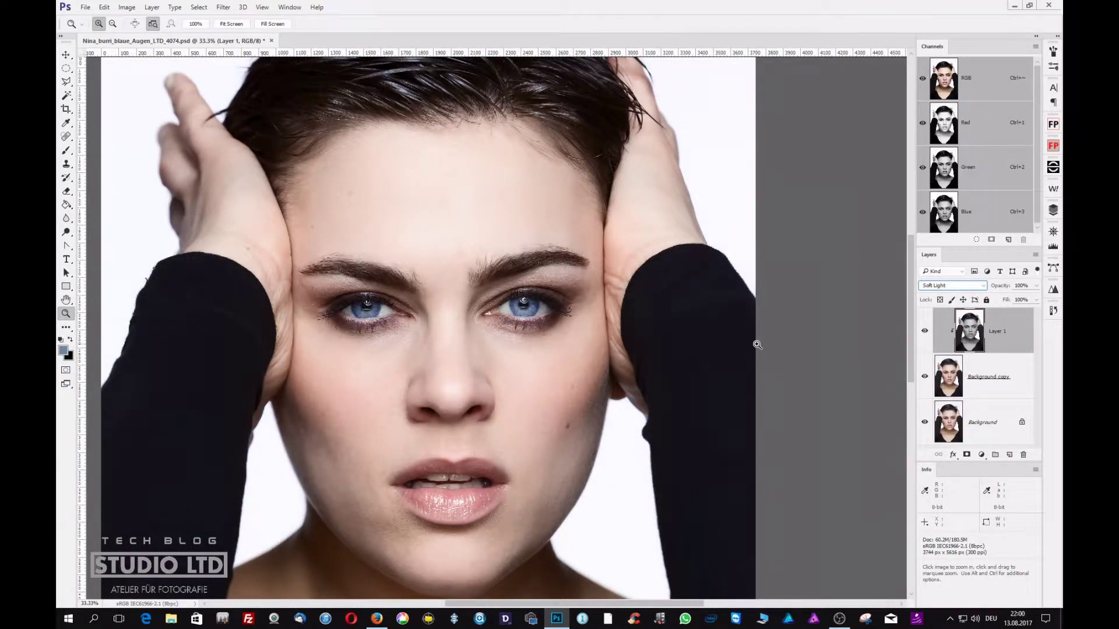
{"action": "left_click", "coordinate": [924, 331]}
{"action": "left_click", "coordinate": [924, 331]}
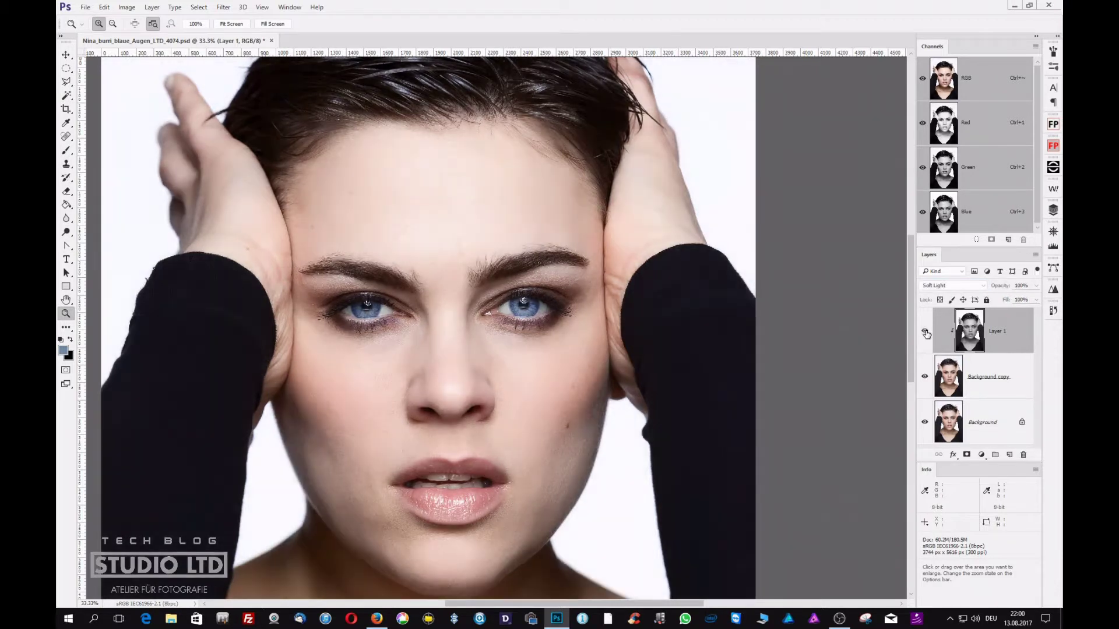
{"action": "left_click", "coordinate": [924, 332]}
{"action": "left_click", "coordinate": [925, 331]}
{"action": "left_click", "coordinate": [925, 331]}
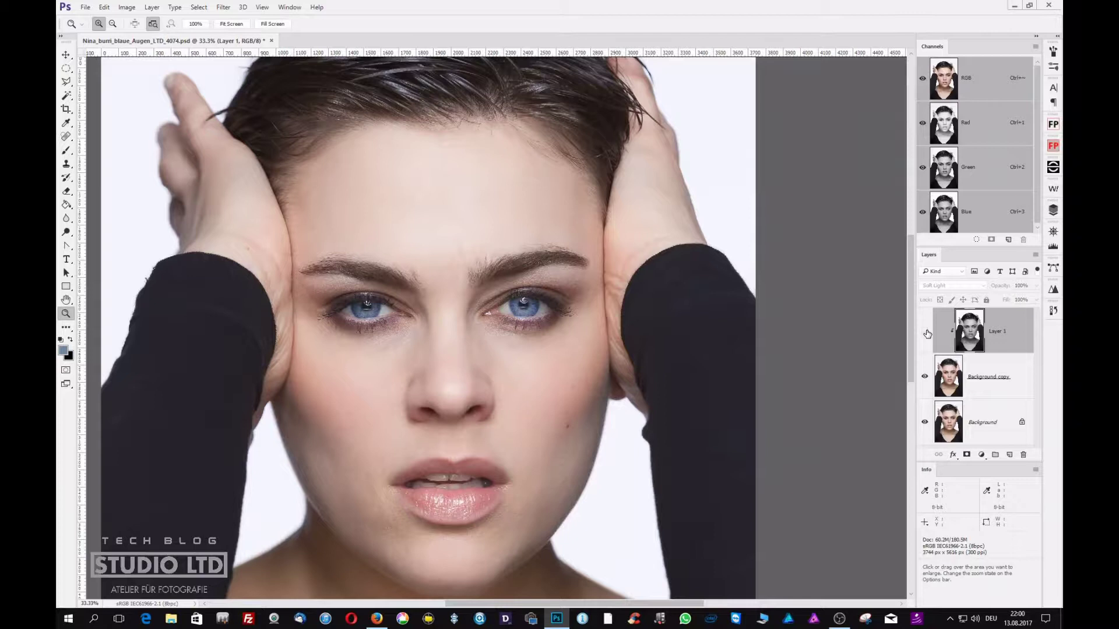
{"action": "left_click", "coordinate": [925, 331]}
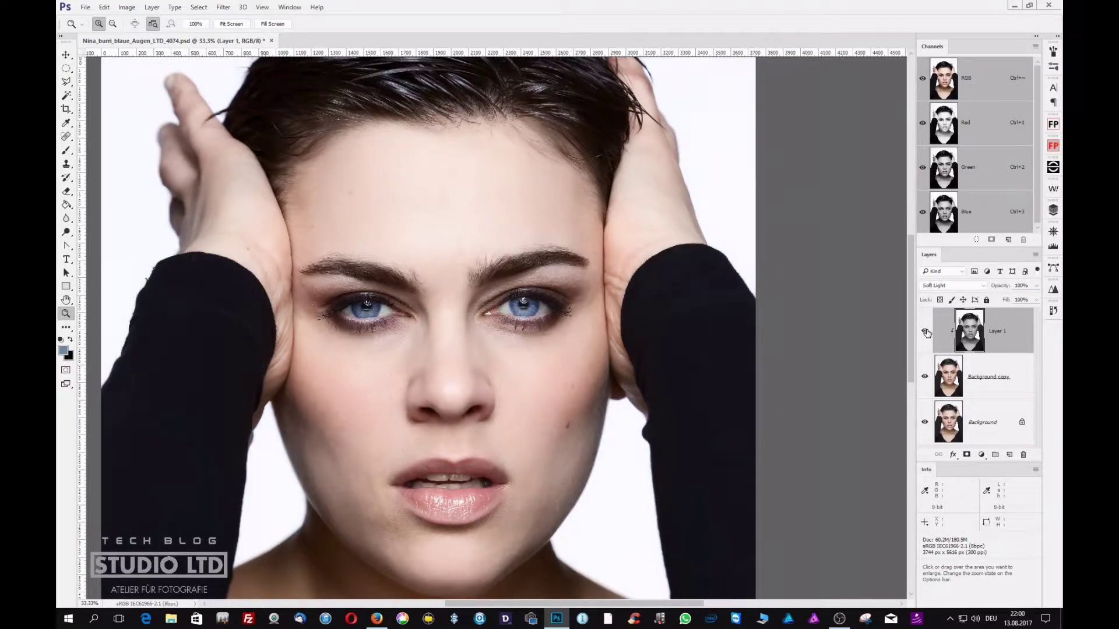
{"action": "left_click", "coordinate": [925, 332]}
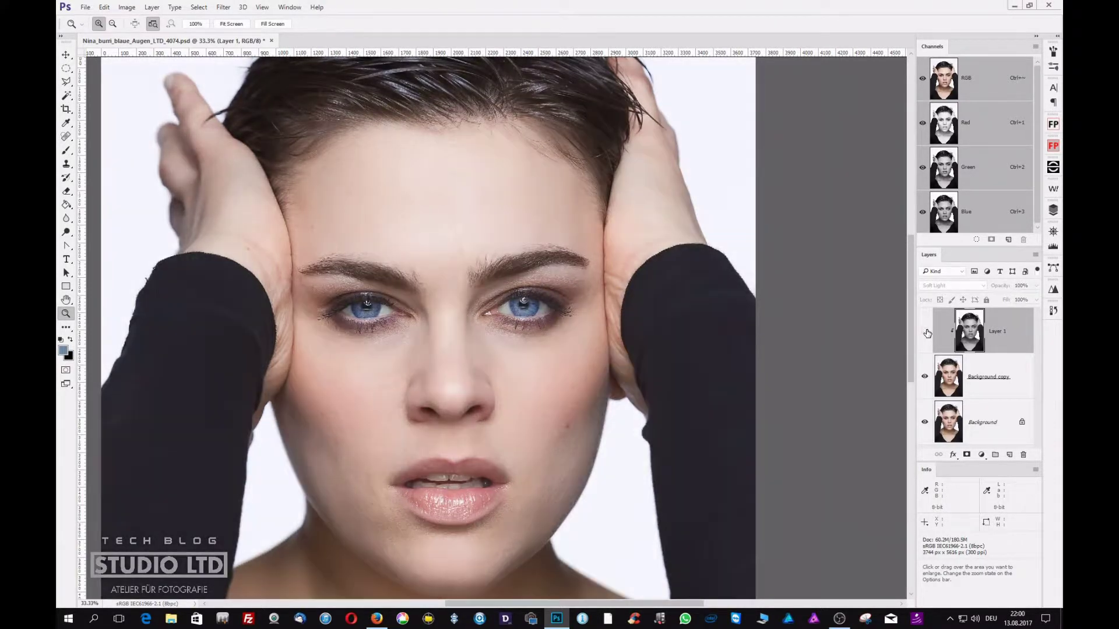
{"action": "left_click", "coordinate": [926, 332]}
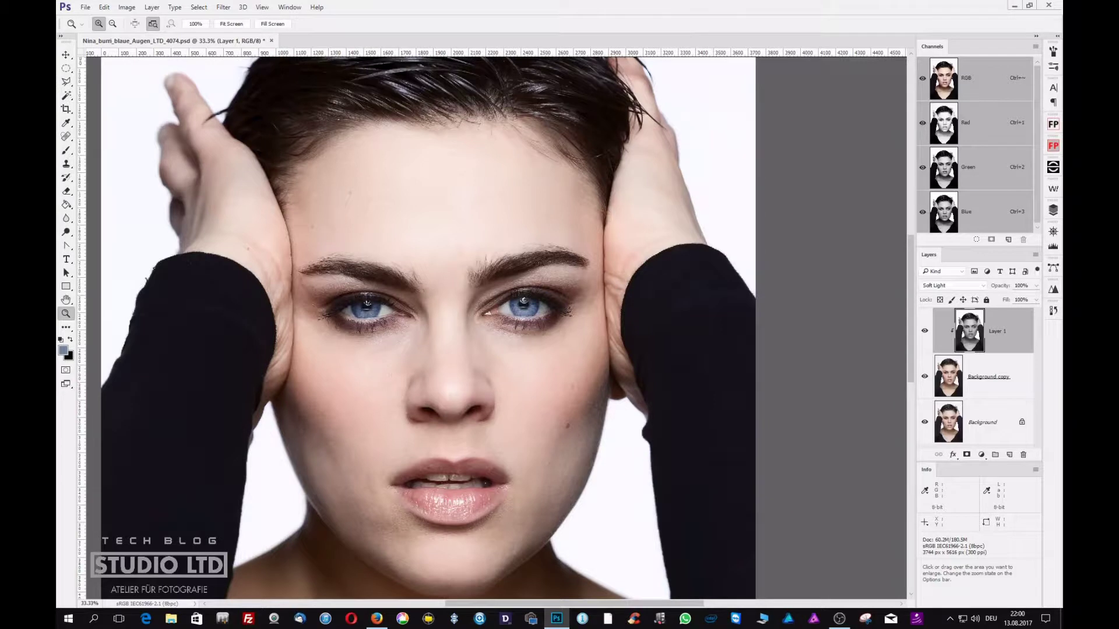
Try brightening the clipped layer with Curves by raising input 127 to output 165, and compare the portrait with and without the effect.
{"action": "key", "text": "ctrl+m"}
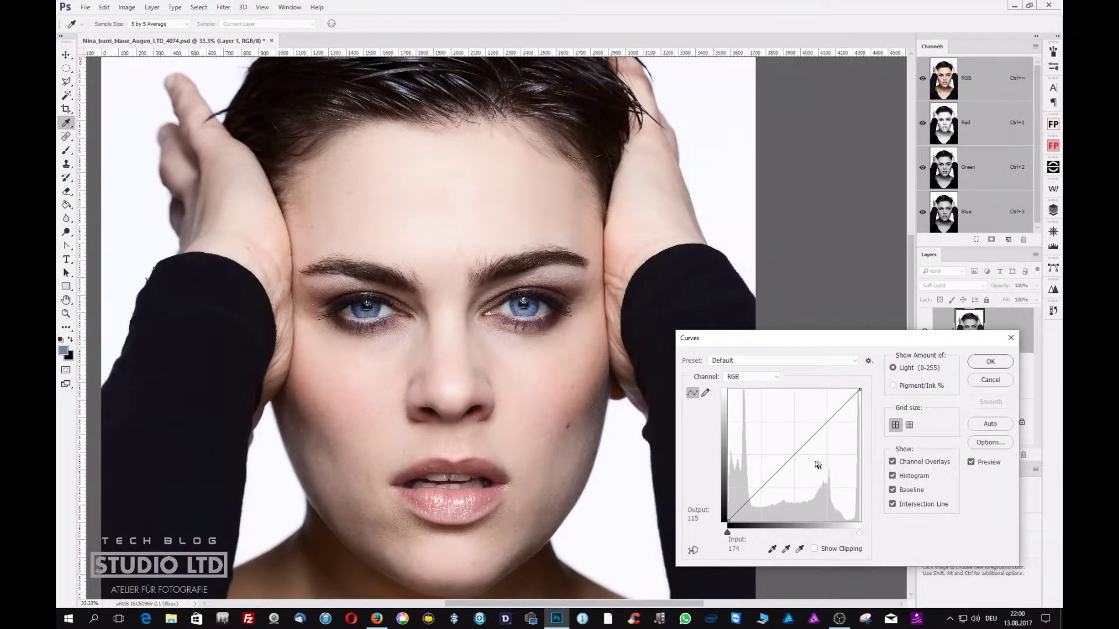
{"action": "left_click_drag", "start_coordinate": [794, 453], "coordinate": [794, 436]}
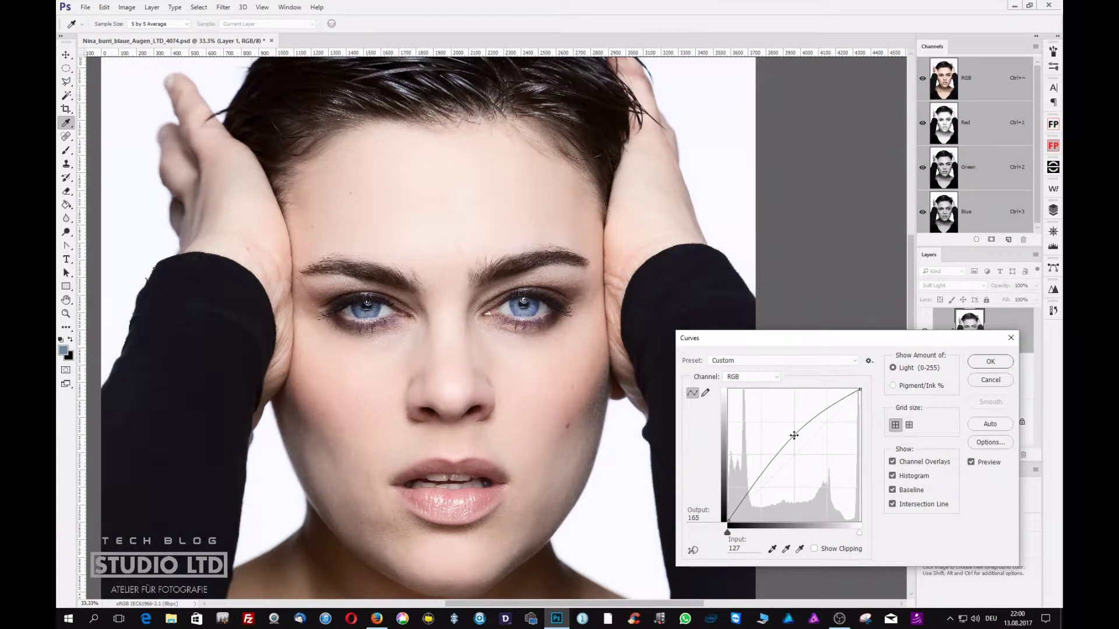
{"action": "left_click", "coordinate": [990, 361]}
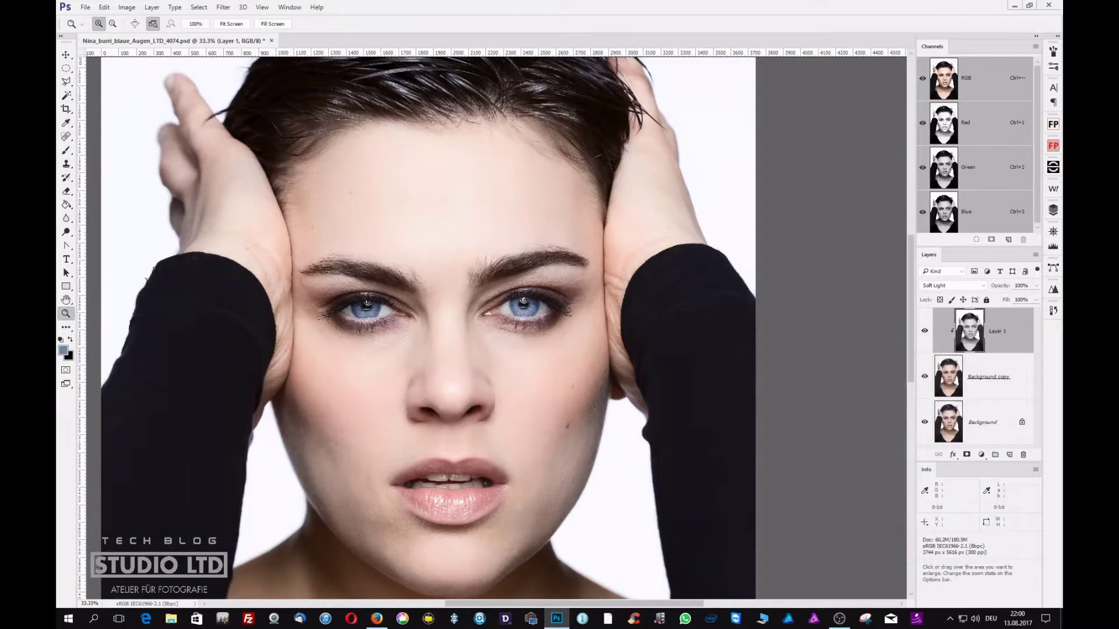
{"action": "left_click", "coordinate": [924, 378]}
{"action": "left_click", "coordinate": [924, 378]}
{"action": "key", "text": "ctrl+z"}
Try the Darken and Luminosity blend modes on the clipped layer and set its mode back to Normal.
{"action": "key", "text": "shift+alt+k"}
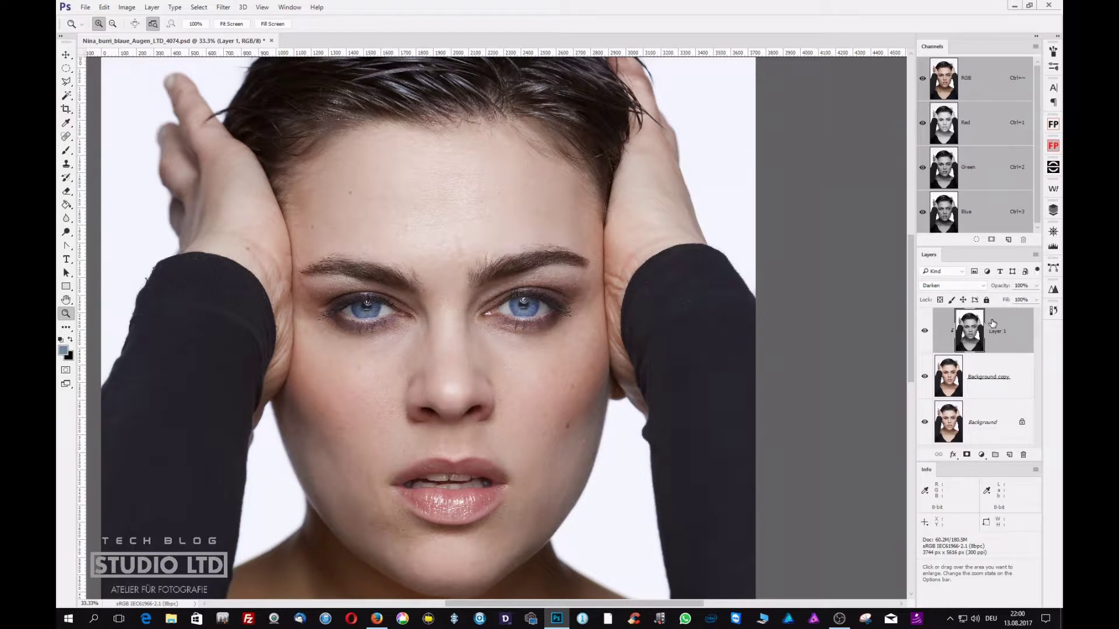
{"action": "left_click", "coordinate": [956, 285]}
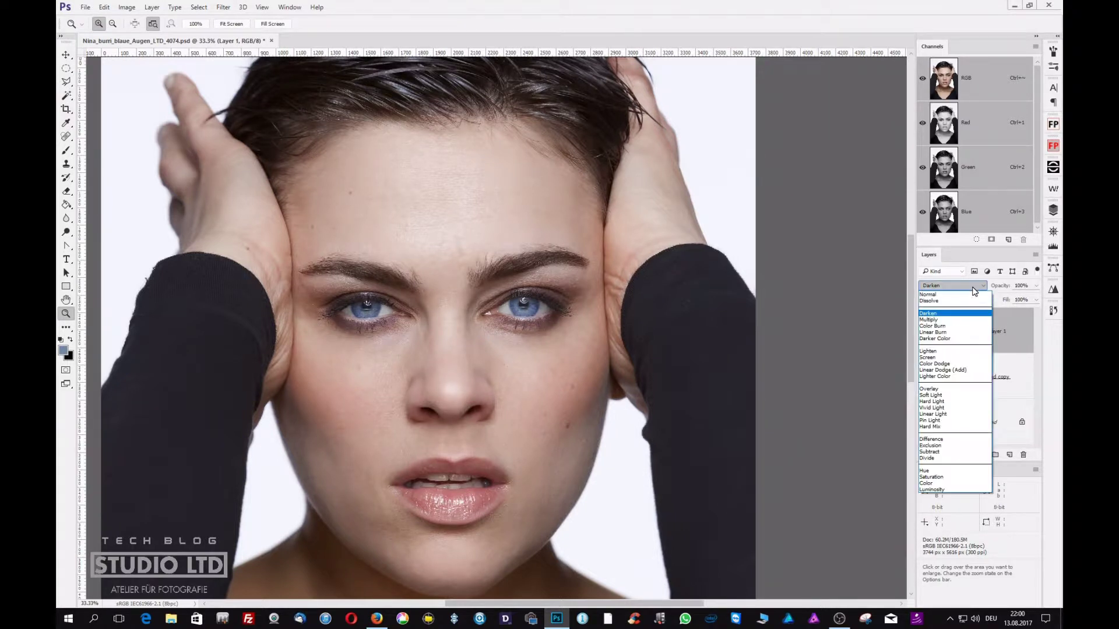
{"action": "left_click", "coordinate": [948, 491]}
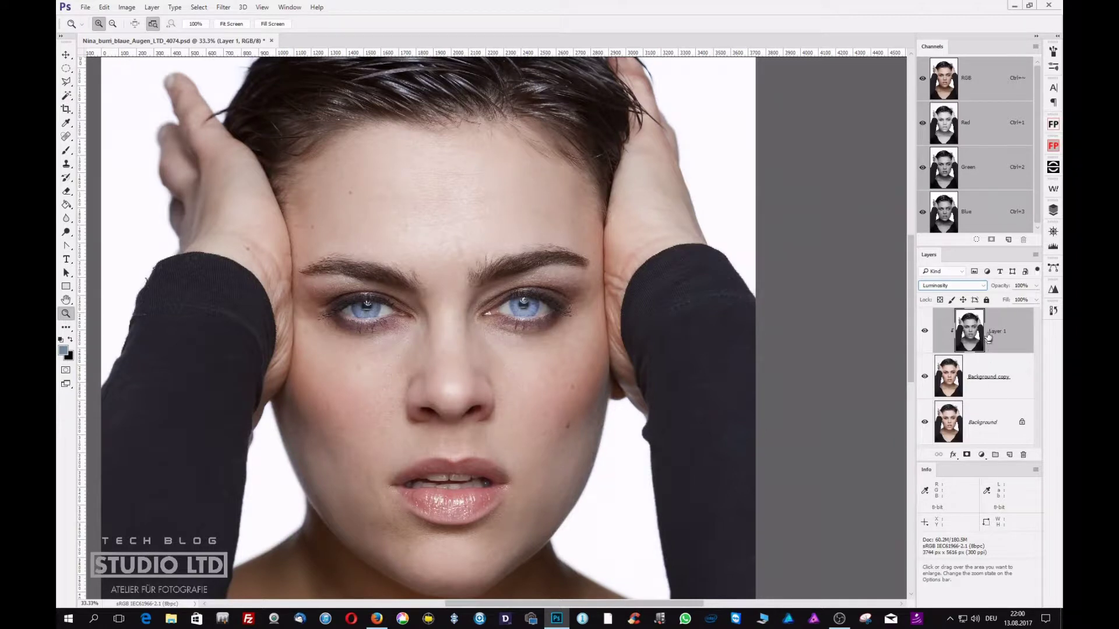
{"action": "left_click", "coordinate": [949, 286]}
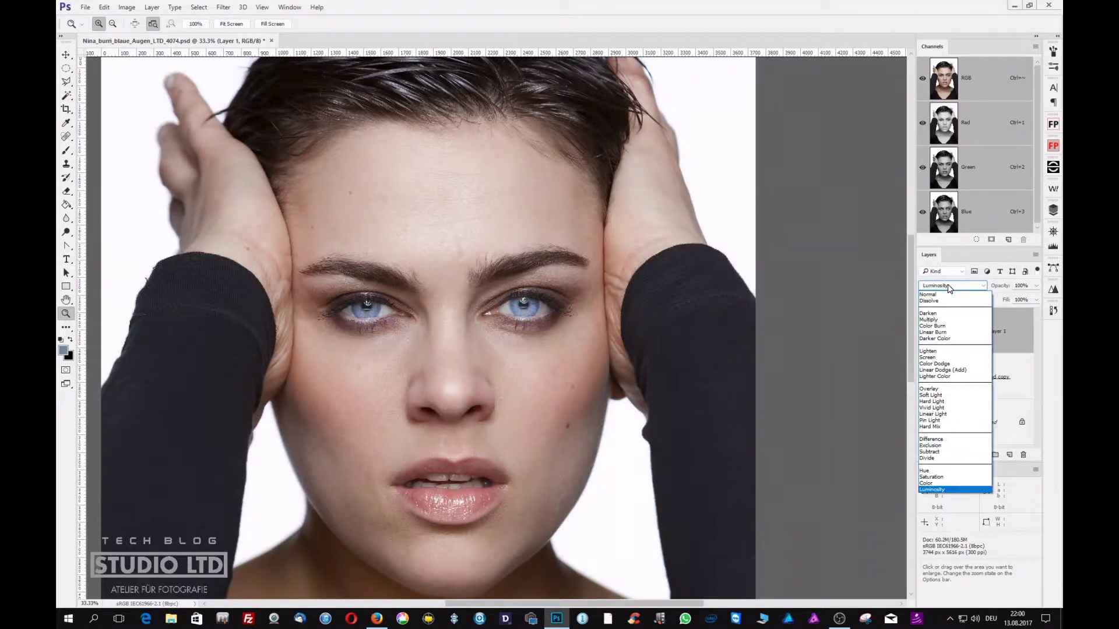
{"action": "left_click", "coordinate": [945, 295]}
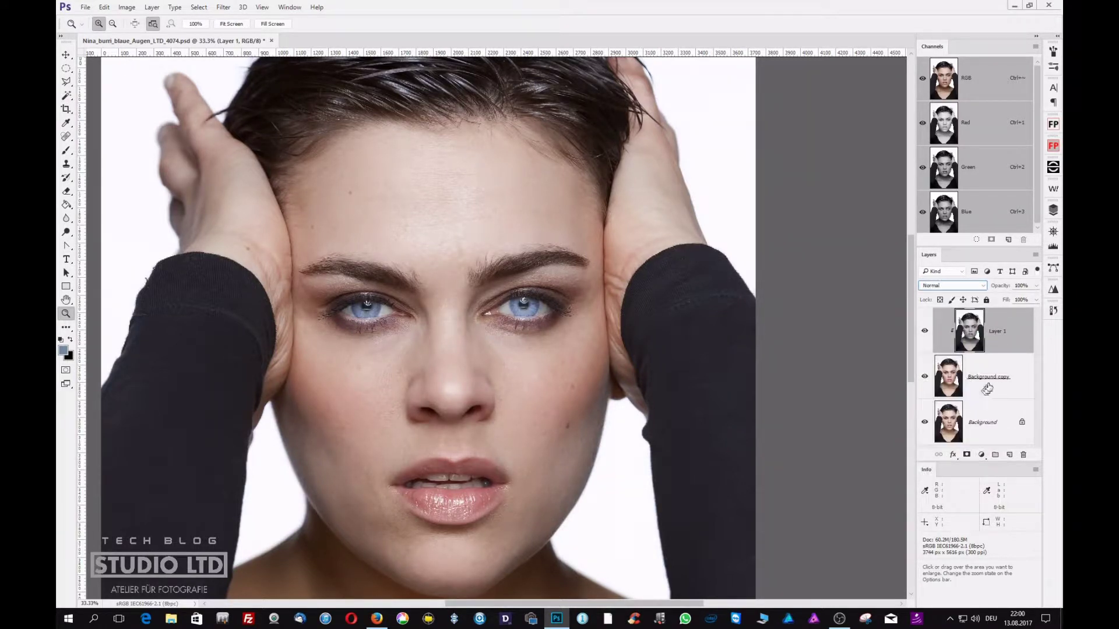
Compare the portrait by hiding and showing the clipped layer and the Background copy layer.
{"action": "left_click", "coordinate": [924, 333]}
{"action": "left_click", "coordinate": [924, 332]}
{"action": "left_click", "coordinate": [924, 332]}
{"action": "left_click", "coordinate": [924, 332]}
{"action": "left_click", "coordinate": [923, 377]}
{"action": "left_click", "coordinate": [923, 377]}
{"action": "left_click", "coordinate": [922, 377]}
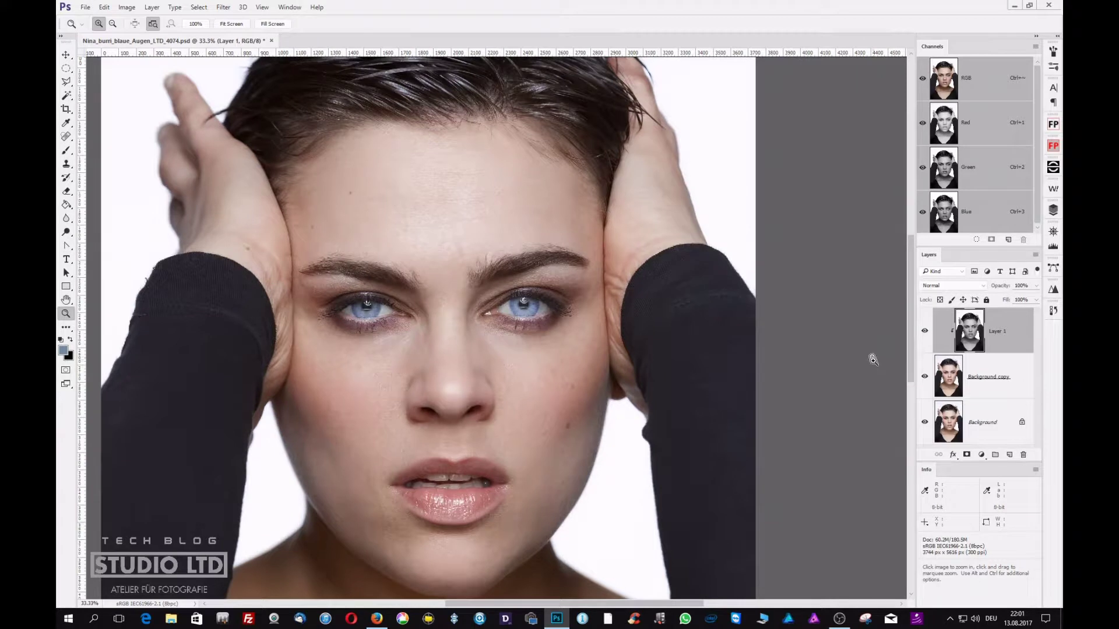
{"action": "left_click", "coordinate": [925, 378]}
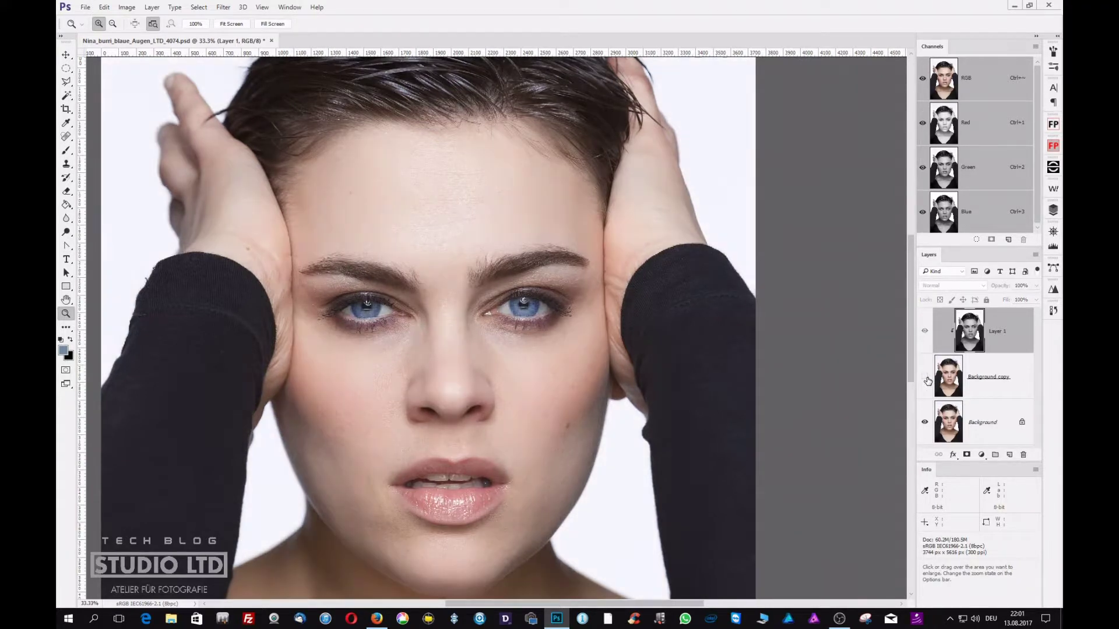
{"action": "left_click", "coordinate": [925, 378]}
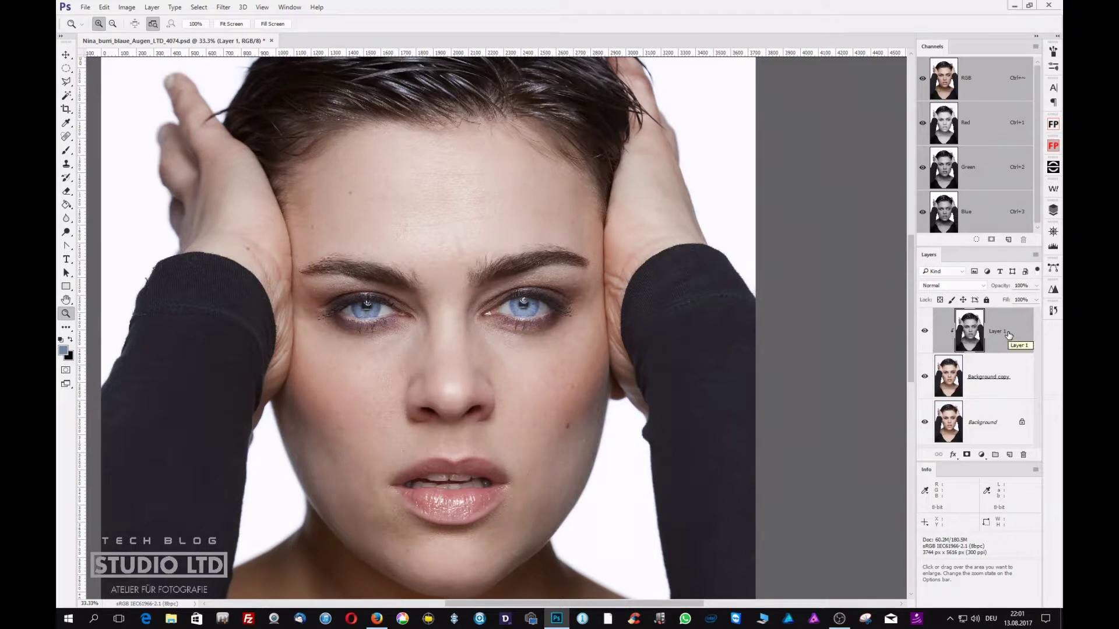
Delete the clipped blue channel layer and convert the Background copy layer to a Smart Object.
{"action": "left_click_drag", "start_coordinate": [1014, 332], "coordinate": [1023, 455]}
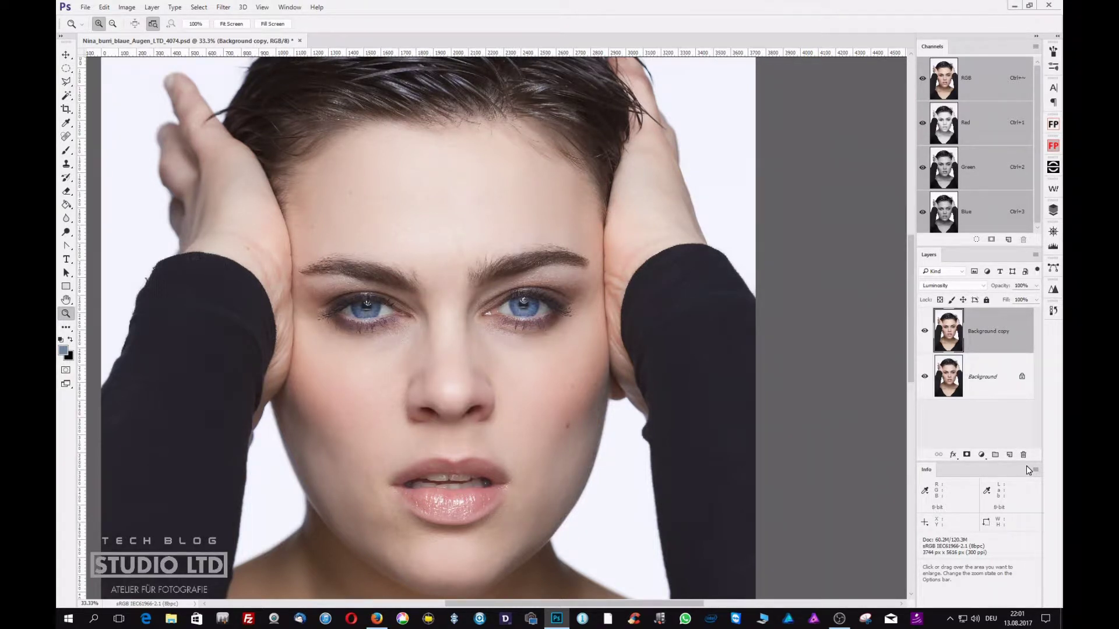
{"action": "right_click", "coordinate": [991, 336]}
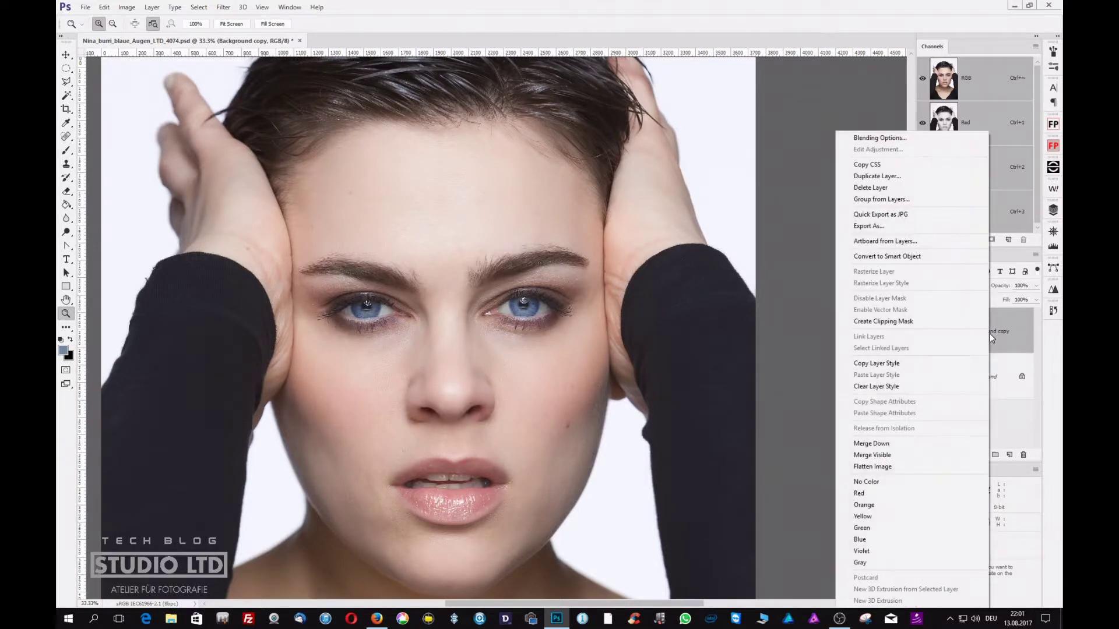
{"action": "left_click", "coordinate": [891, 255]}
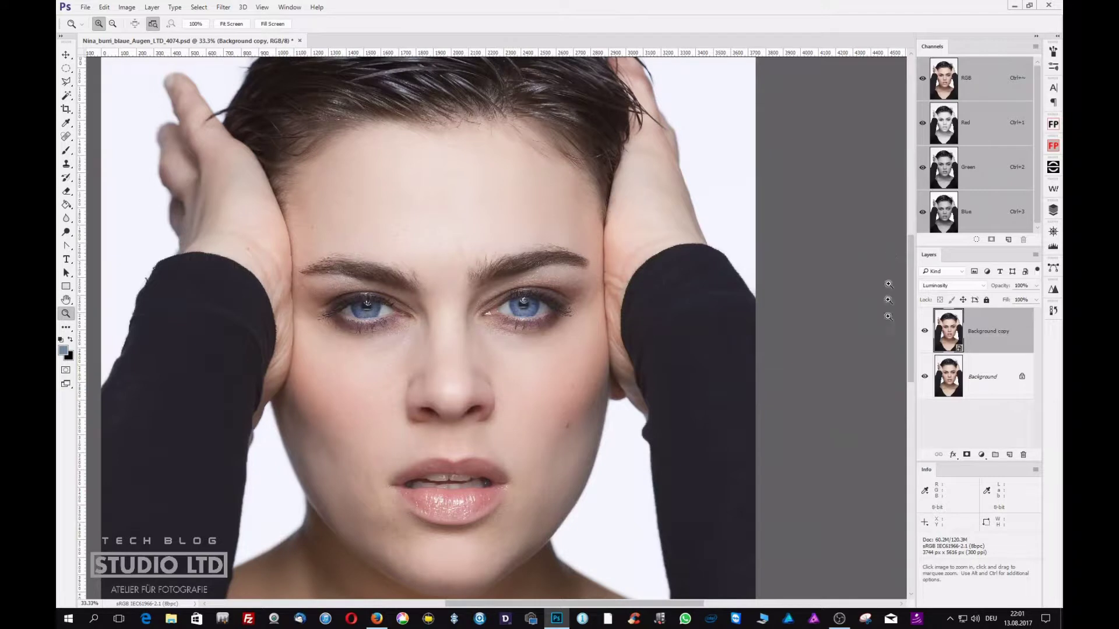
Open the Smart Object's contents, convert them to Lab Color, and save the change back to the portrait document.
{"action": "double_click", "coordinate": [950, 333]}
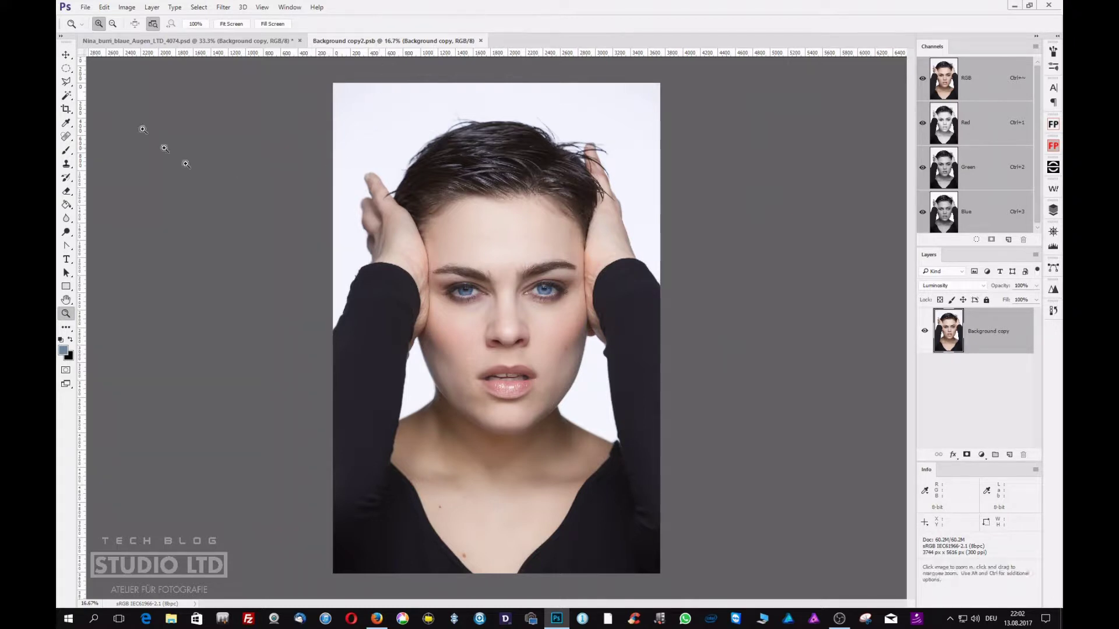
{"action": "left_click", "coordinate": [127, 7]}
{"action": "mouse_move", "coordinate": [132, 20]}
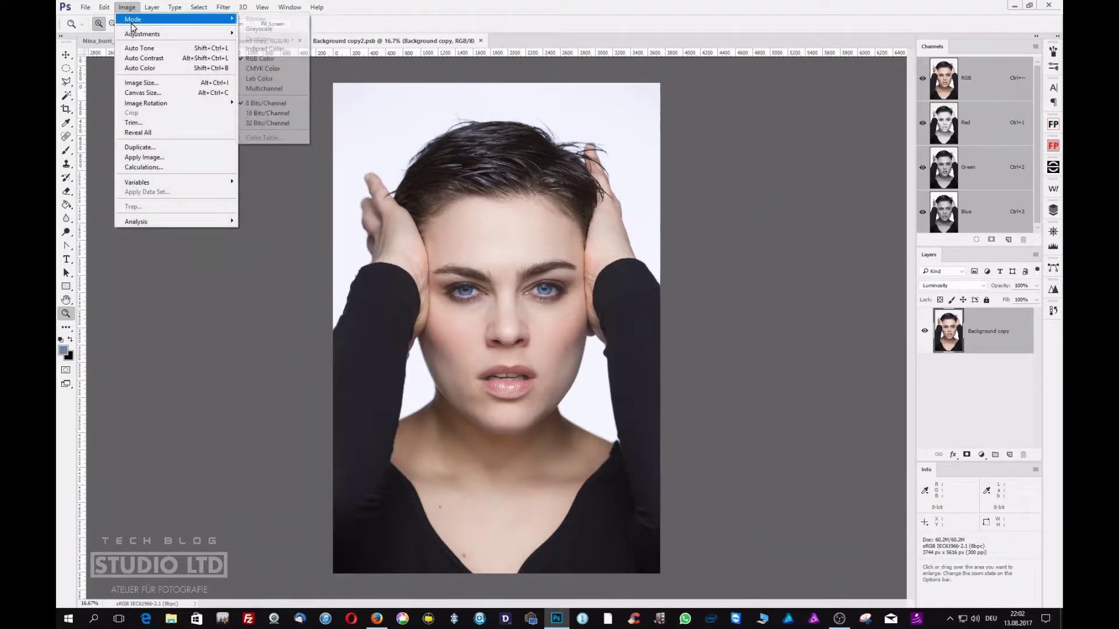
{"action": "left_click", "coordinate": [255, 80]}
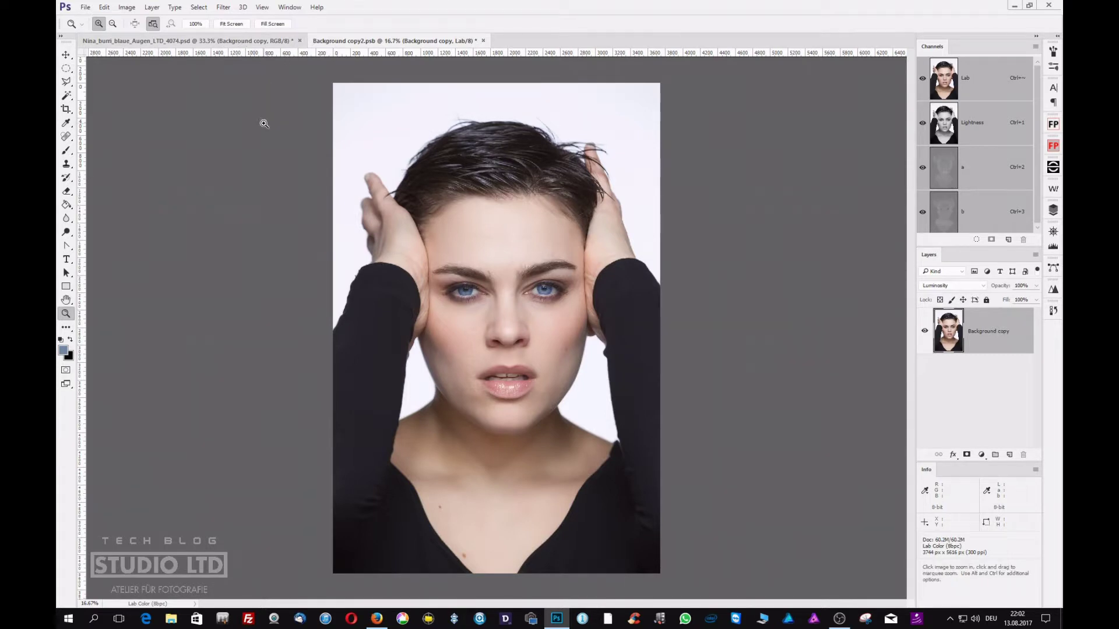
{"action": "key", "text": "ctrl+s"}
{"action": "left_click", "coordinate": [236, 40]}
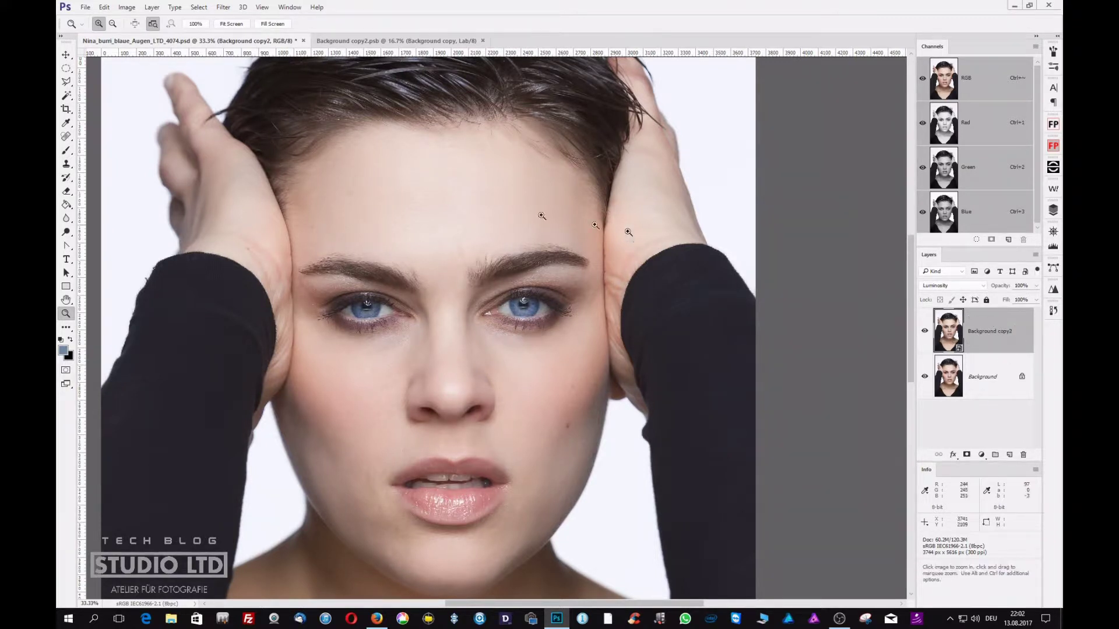
{"action": "left_click", "coordinate": [417, 40]}
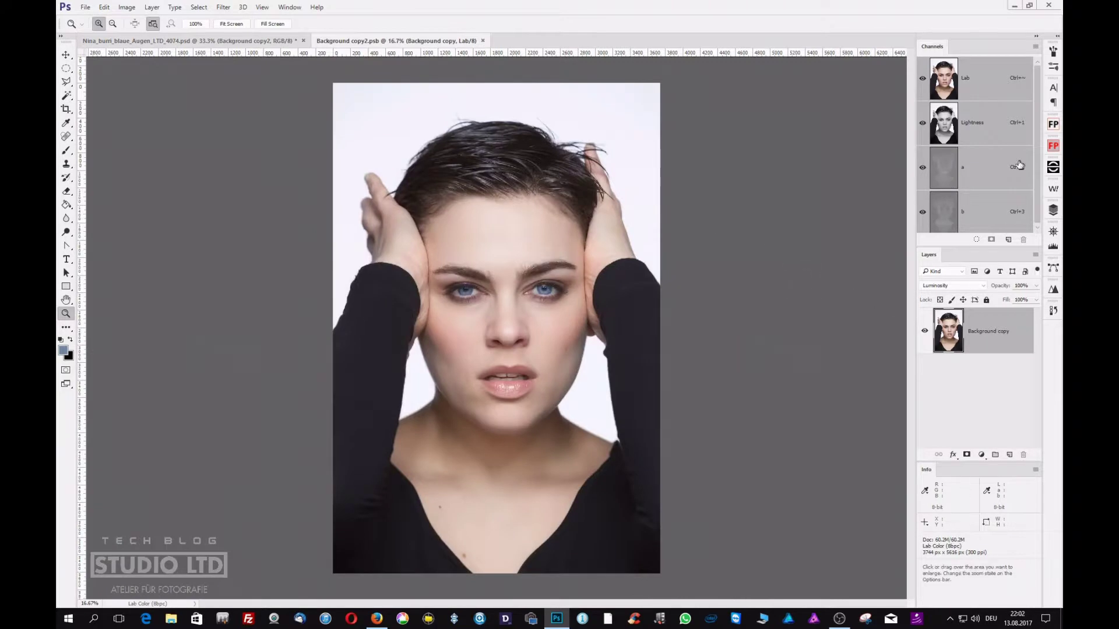
Examine the Lightness, a and b channels one at a time, and try inverting the b channel.
{"action": "left_click", "coordinate": [1006, 125]}
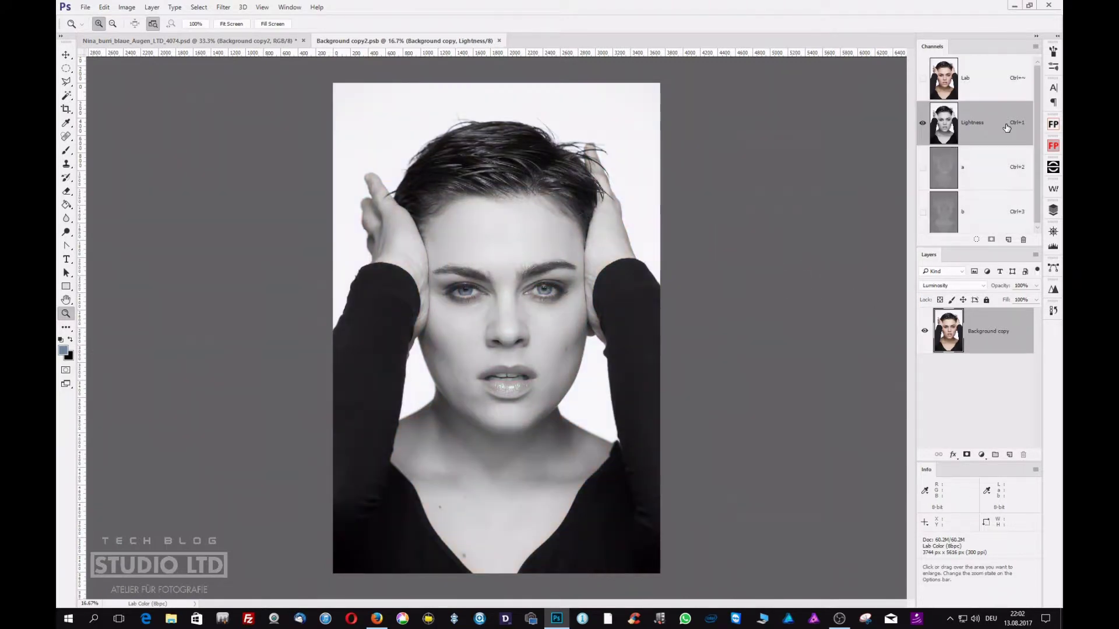
{"action": "left_click", "coordinate": [965, 170]}
{"action": "left_click", "coordinate": [977, 225]}
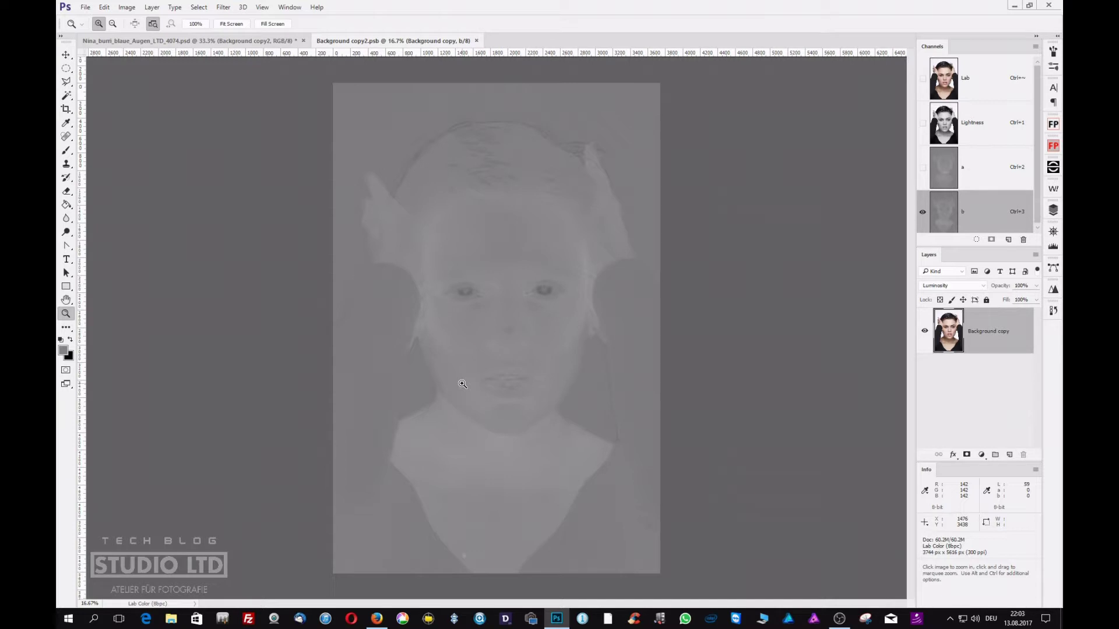
{"action": "key", "text": "ctrl+i"}
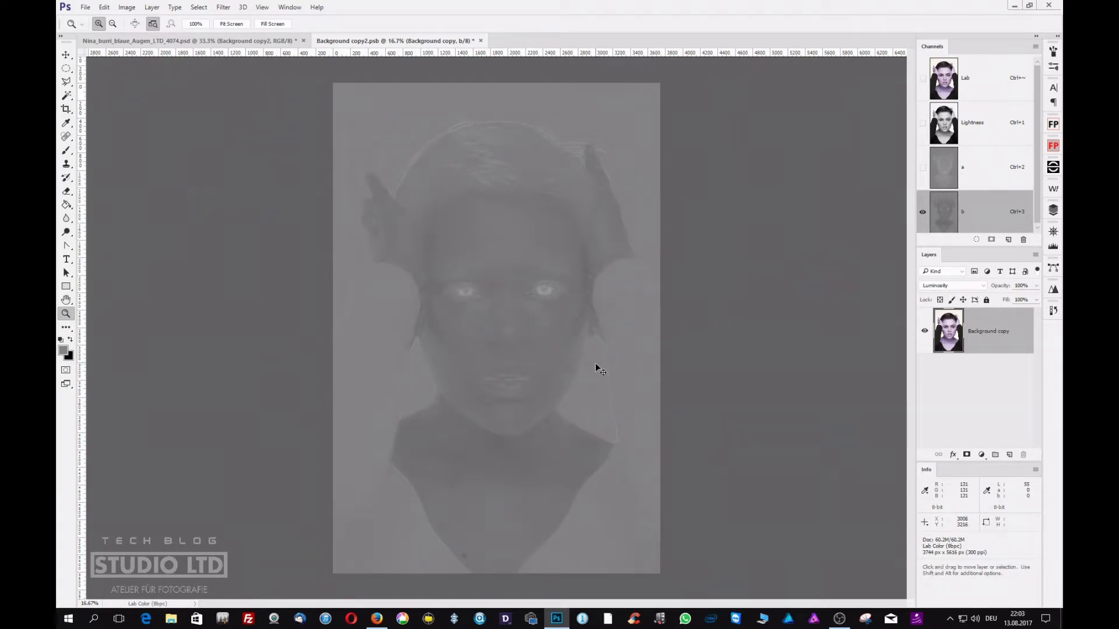
{"action": "key", "text": "ctrl+z"}
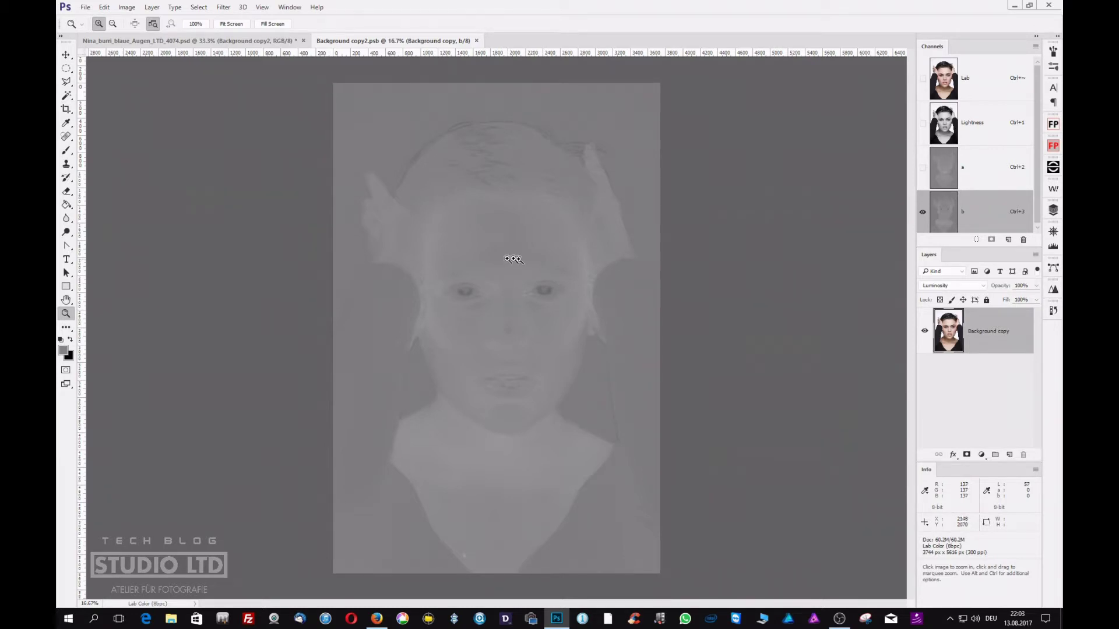
Add a new layer above the Smart Object in the portrait document and choose Background copy2.psb as its Apply Image source.
{"action": "left_click", "coordinate": [260, 46]}
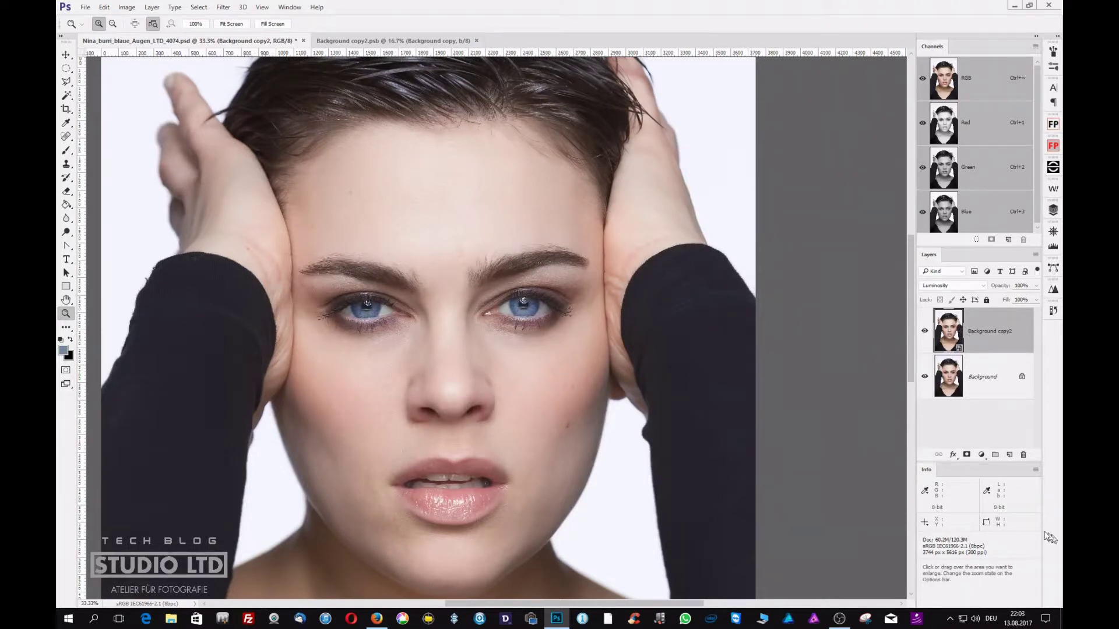
{"action": "left_click", "coordinate": [1009, 455]}
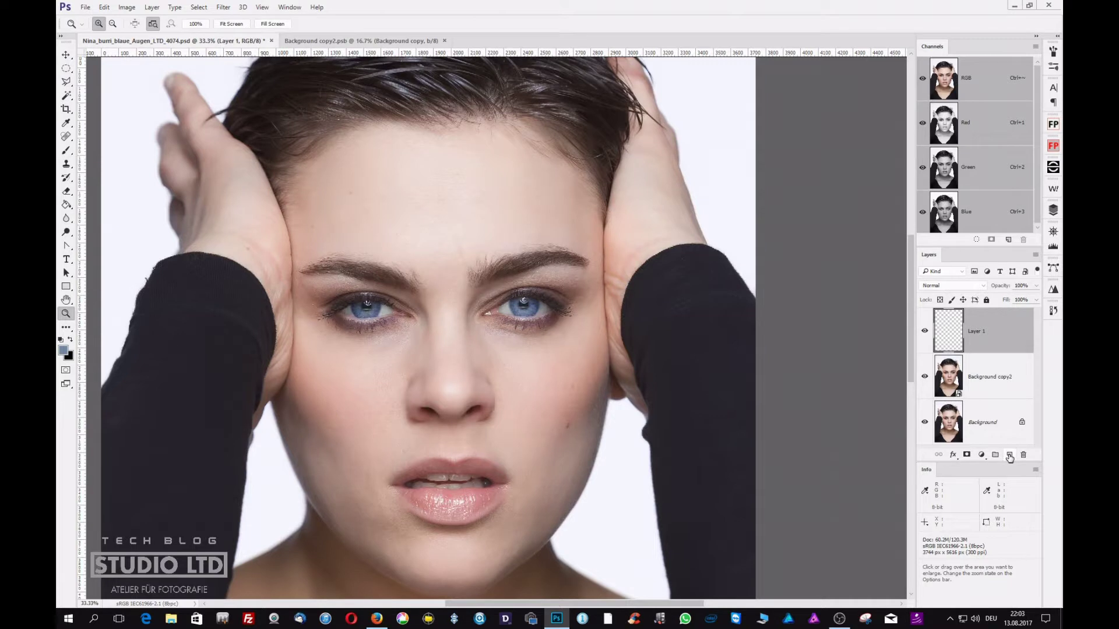
{"action": "left_click", "coordinate": [104, 8]}
{"action": "mouse_move", "coordinate": [126, 7]}
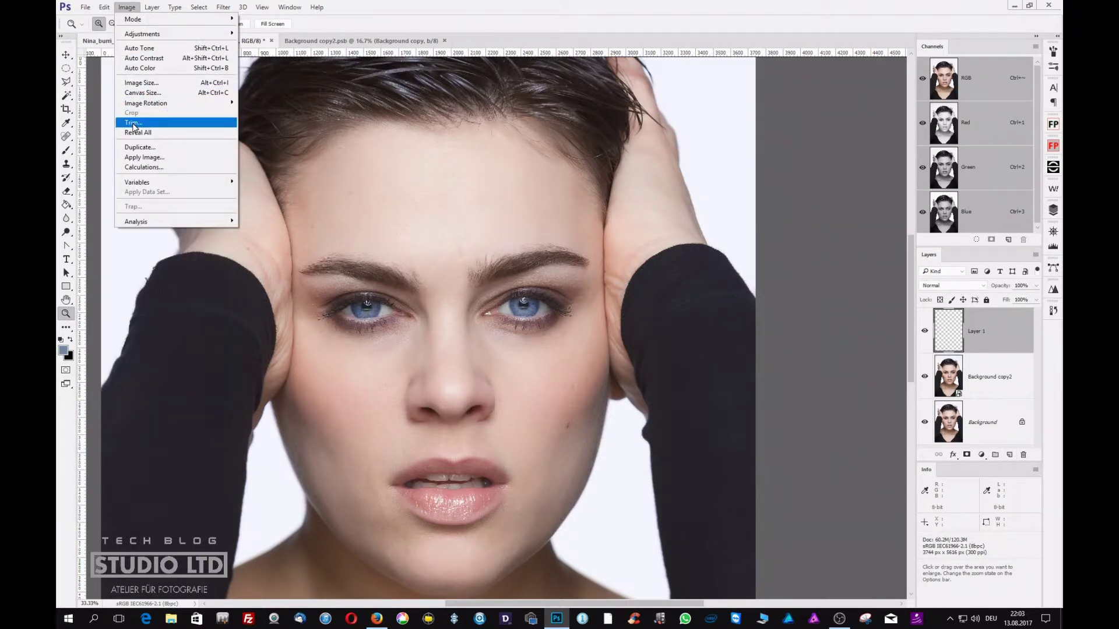
{"action": "left_click", "coordinate": [138, 157]}
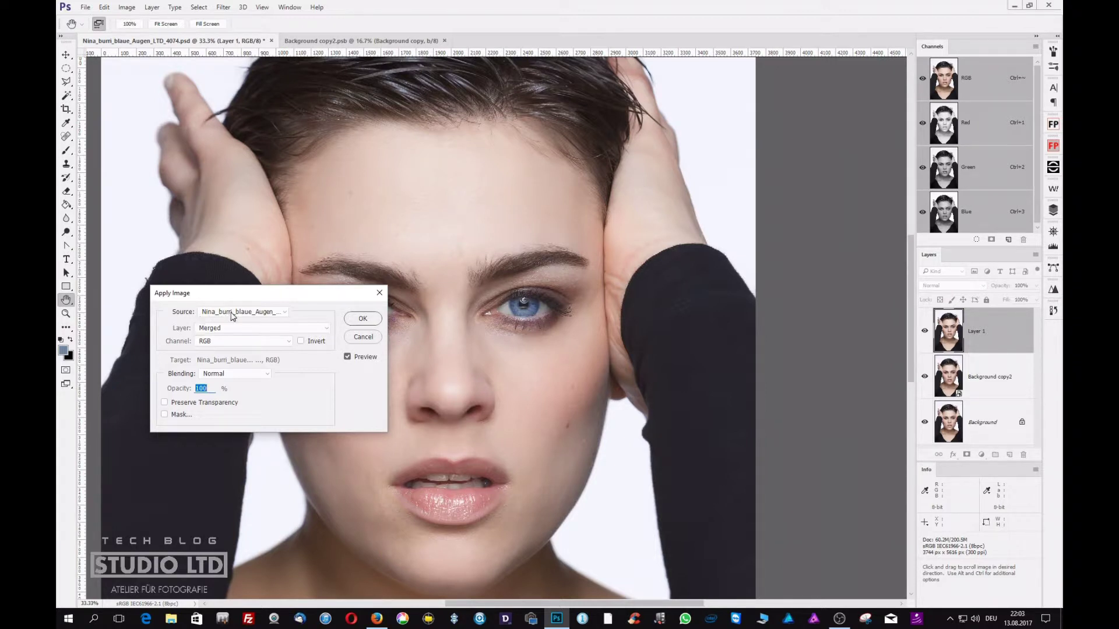
{"action": "left_click", "coordinate": [270, 315]}
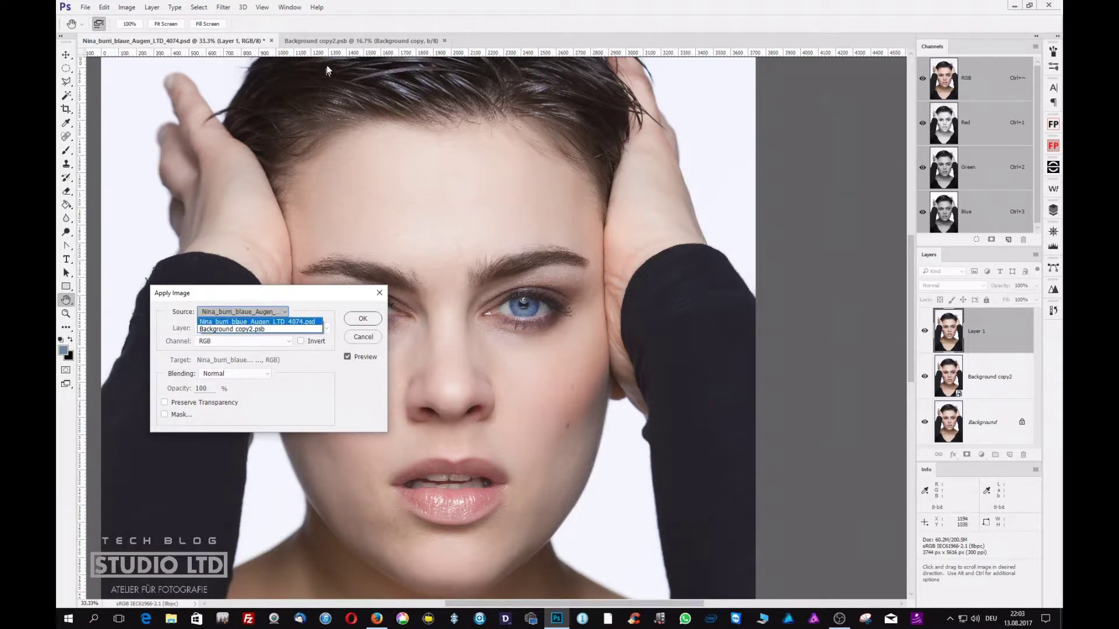
{"action": "left_click", "coordinate": [236, 329]}
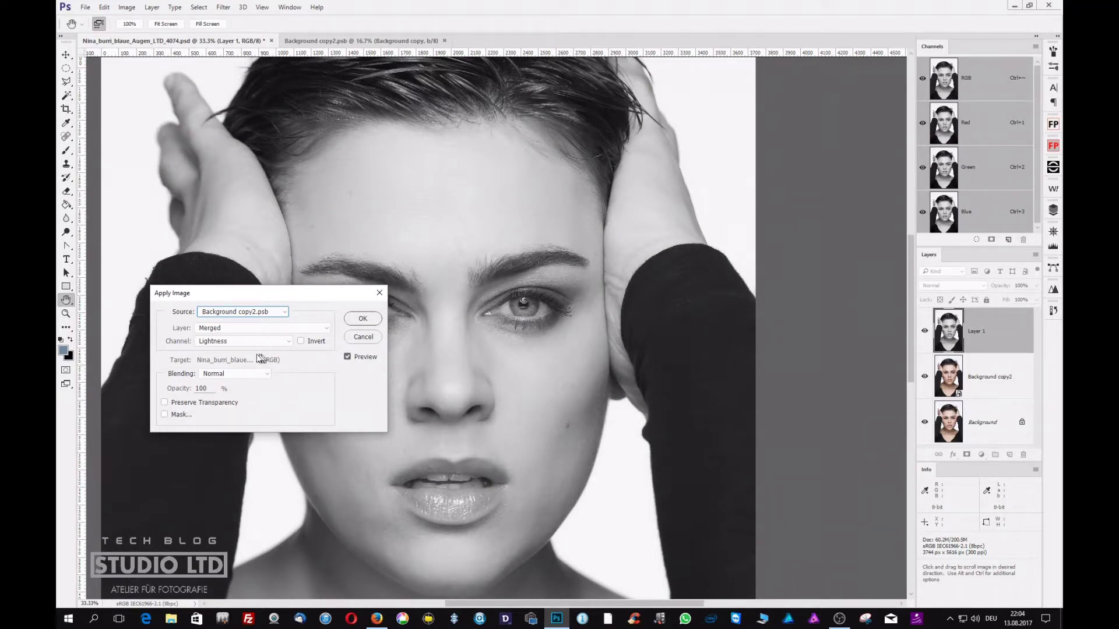
Preview the a channel as the Apply Image source, and apply the inverted b channel to the new layer.
{"action": "left_click", "coordinate": [274, 341]}
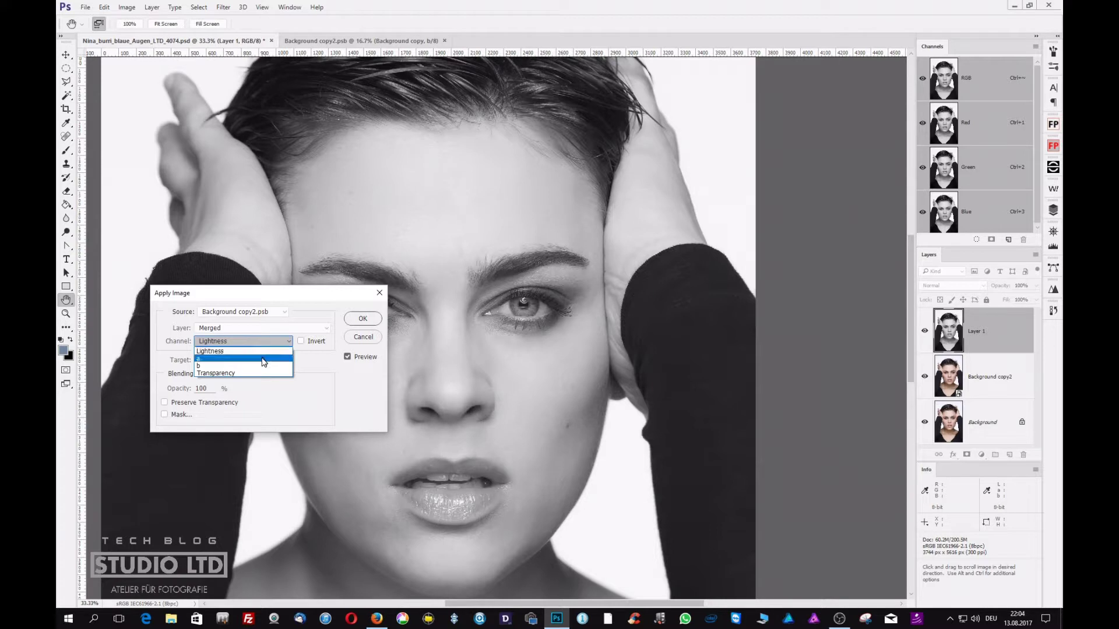
{"action": "left_click", "coordinate": [263, 360]}
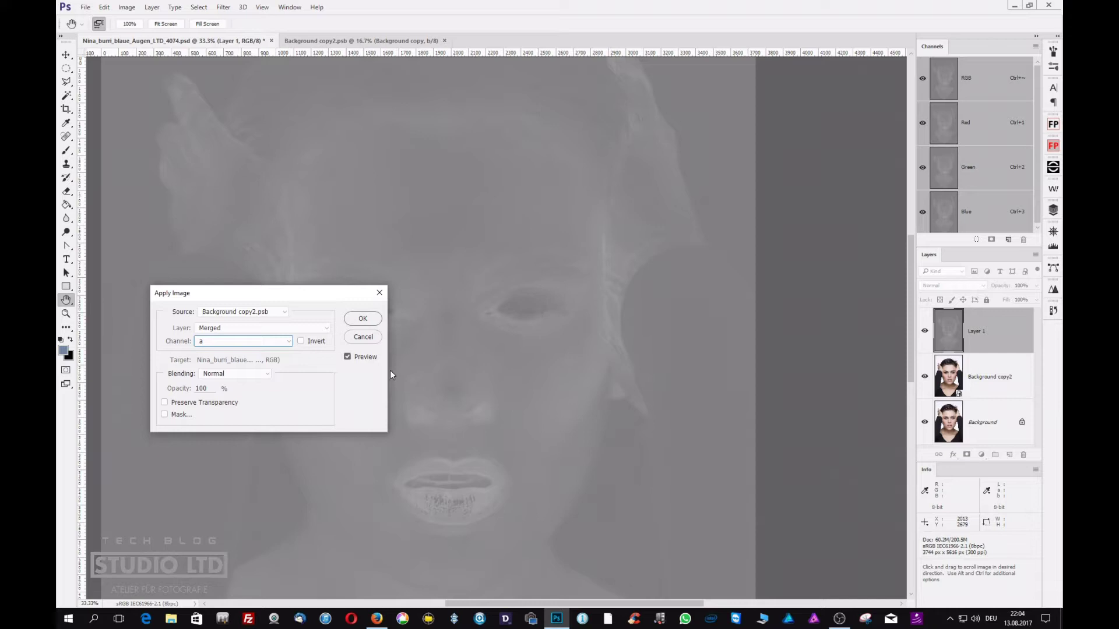
{"action": "left_click", "coordinate": [237, 344]}
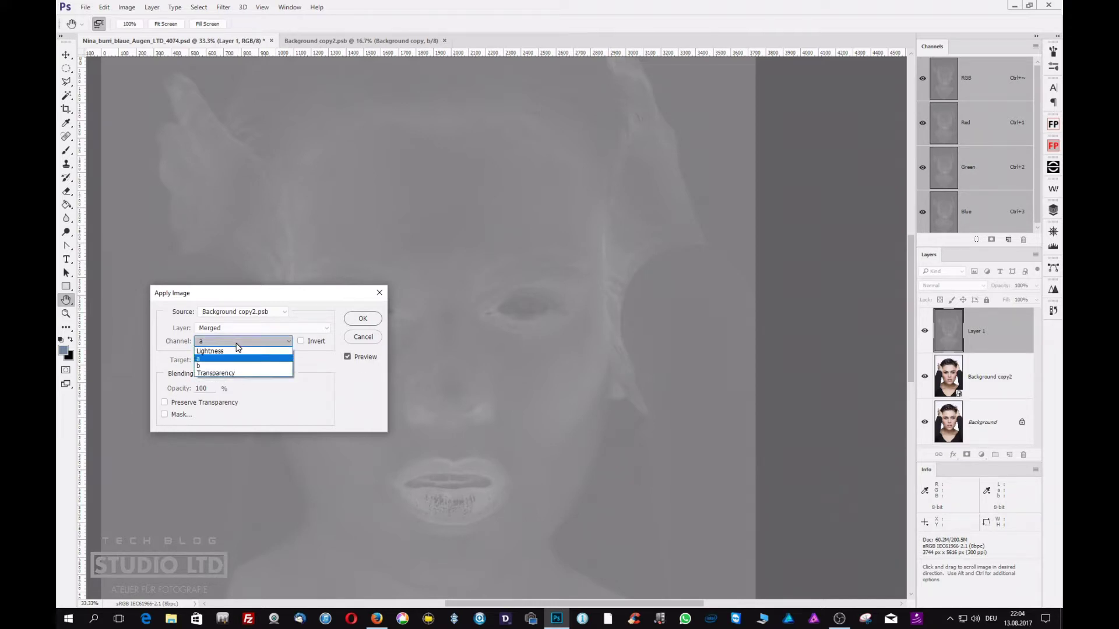
{"action": "left_click", "coordinate": [231, 367]}
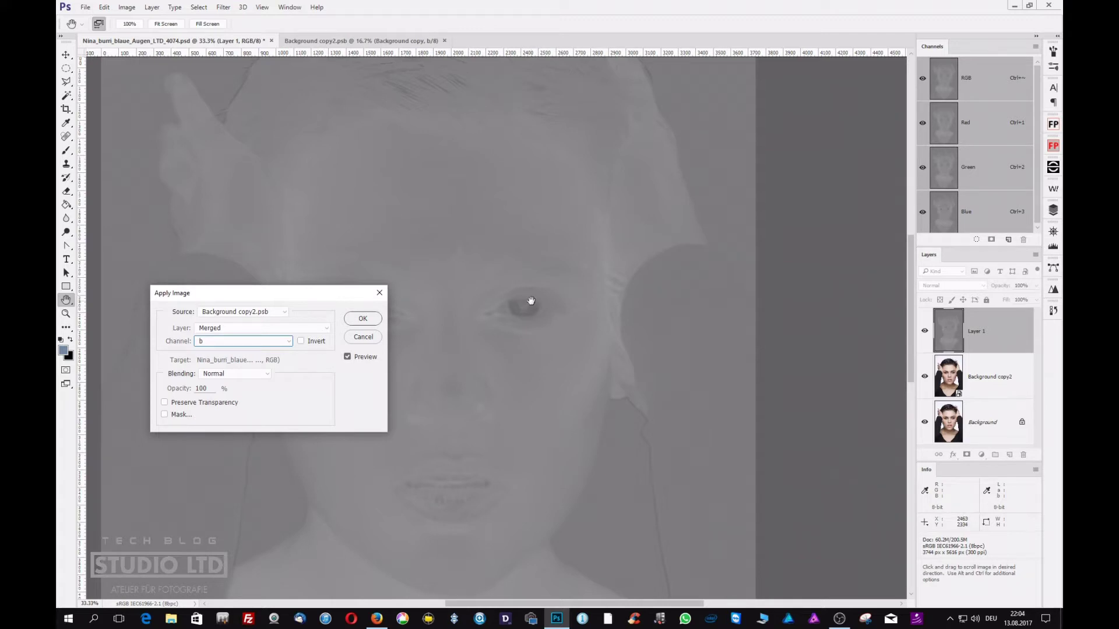
{"action": "left_click", "coordinate": [300, 342]}
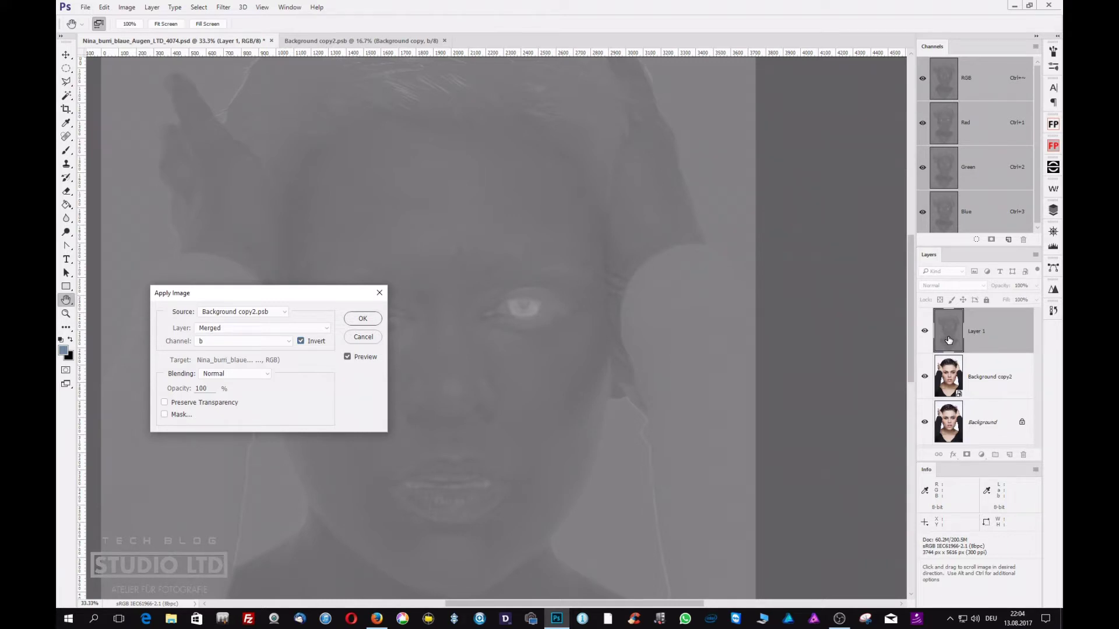
{"action": "left_click", "coordinate": [363, 318]}
{"action": "key", "text": "z"}
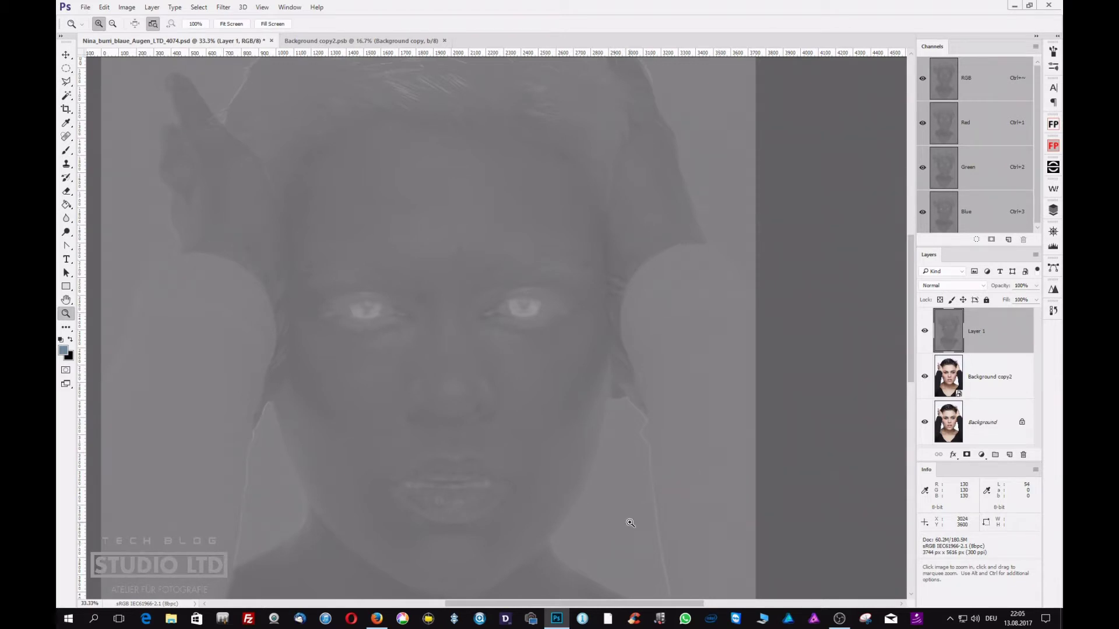
Try the Soft Light blend mode on Layer 1 and compare the portrait with and without the layer.
{"action": "left_click", "coordinate": [940, 286]}
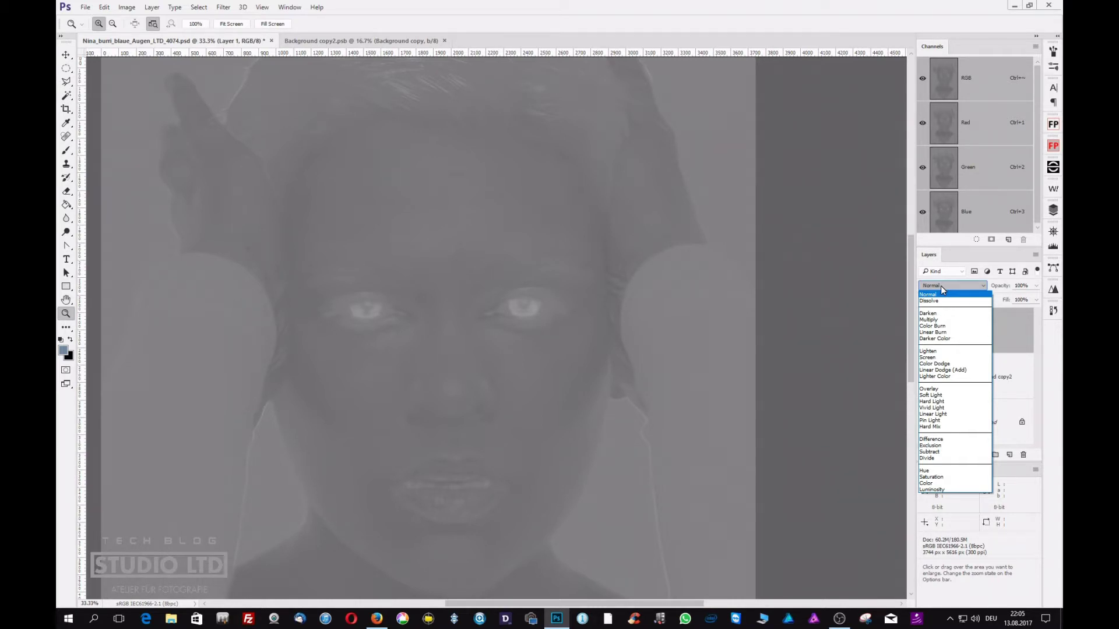
{"action": "left_click", "coordinate": [932, 395]}
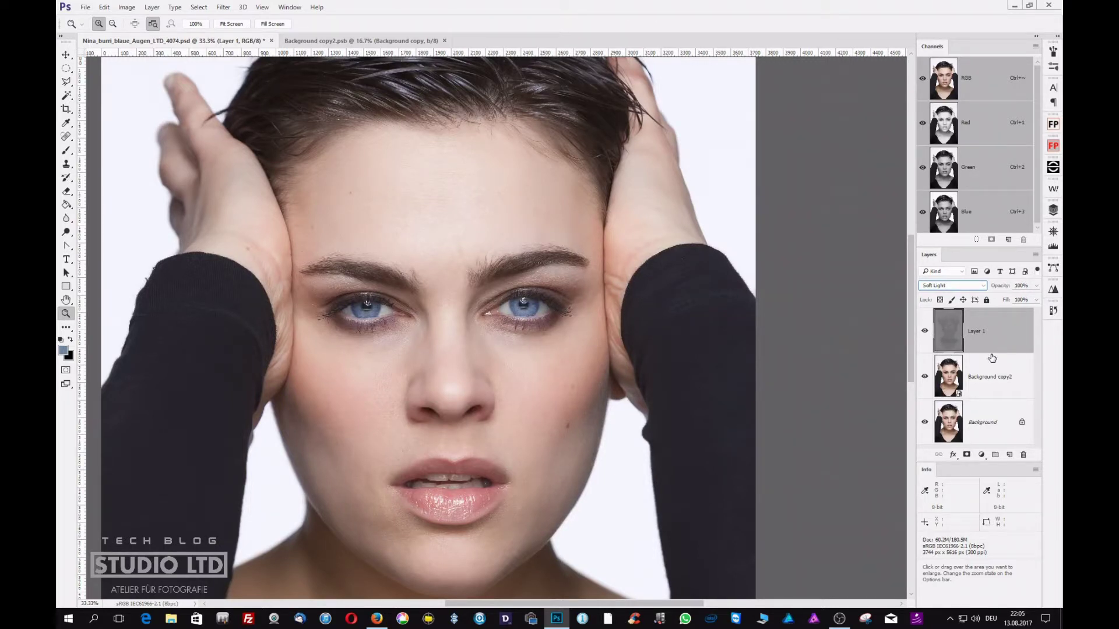
{"action": "left_click", "coordinate": [926, 332]}
{"action": "left_click", "coordinate": [925, 332]}
{"action": "left_click", "coordinate": [925, 332]}
{"action": "left_click", "coordinate": [925, 332]}
{"action": "left_click", "coordinate": [925, 332]}
{"action": "left_click", "coordinate": [925, 332]}
Set Layer 1's blend mode to Overlay and check the portrait with the layer hidden and shown.
{"action": "left_click", "coordinate": [952, 287]}
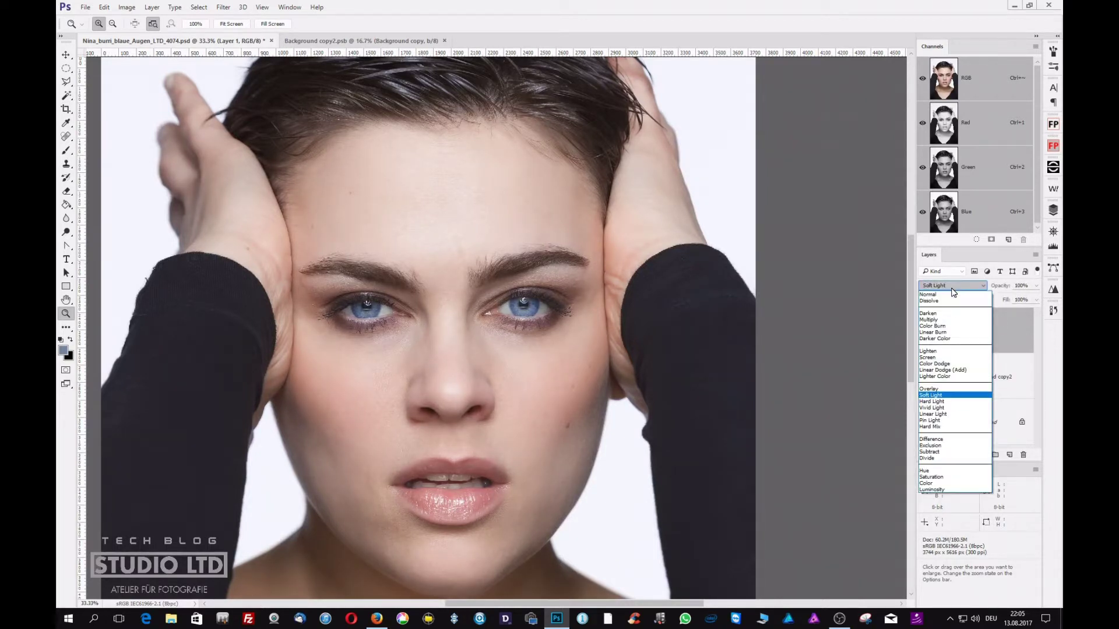
{"action": "left_click", "coordinate": [932, 389]}
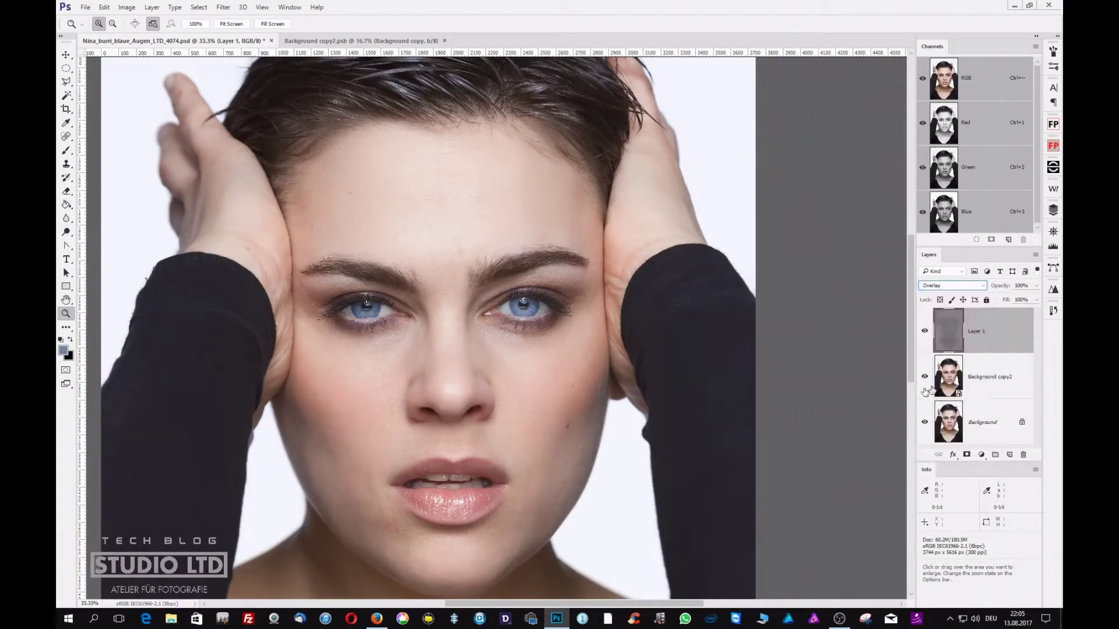
{"action": "left_click", "coordinate": [926, 329]}
{"action": "left_click", "coordinate": [925, 329]}
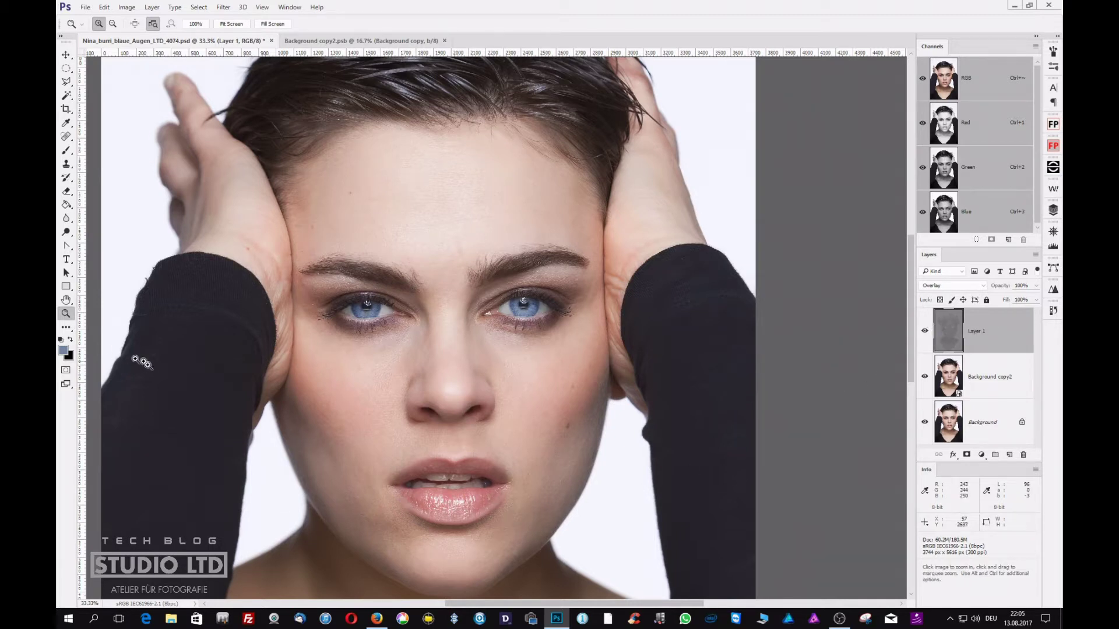
Examine the eye on the right side of the portrait up close, with Layer 1 switched off and on.
{"action": "left_click", "coordinate": [438, 321]}
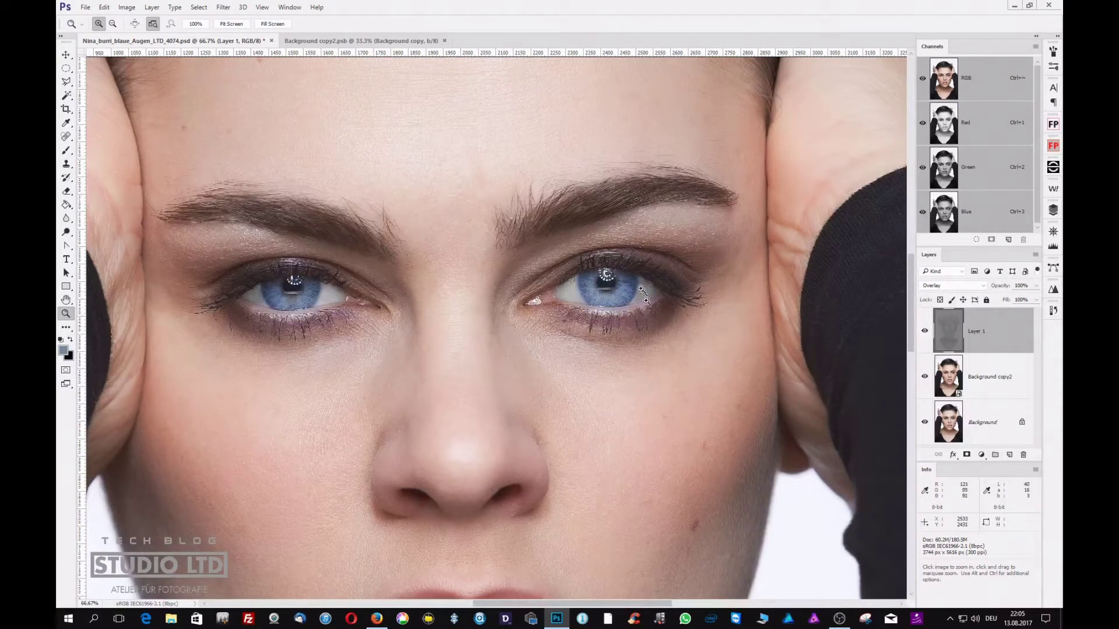
{"action": "left_click", "coordinate": [469, 299]}
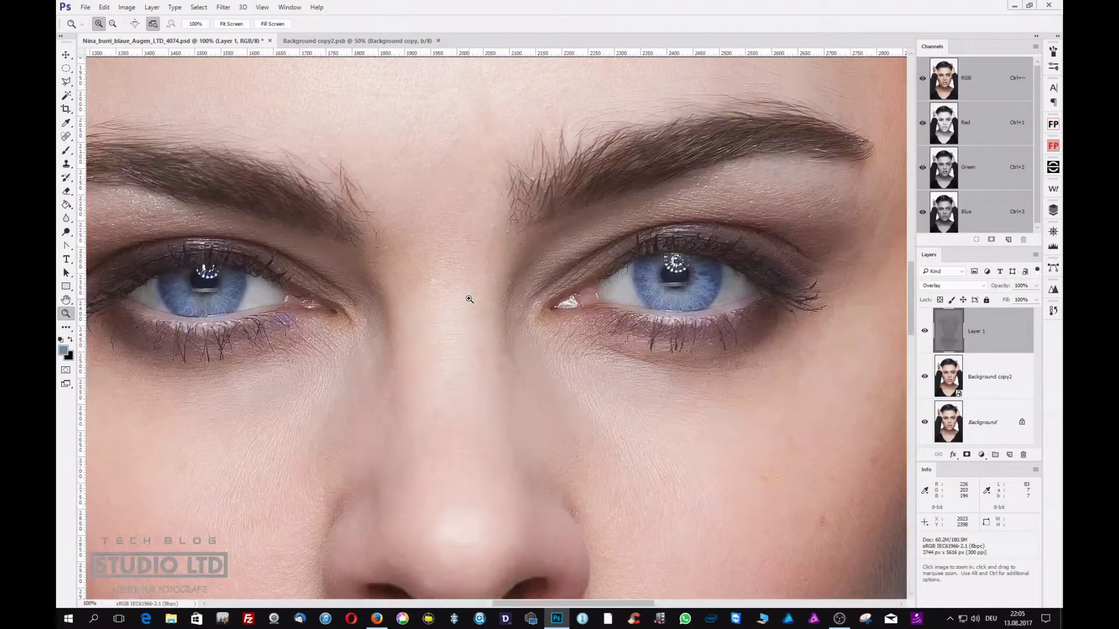
{"action": "left_click", "coordinate": [469, 299]}
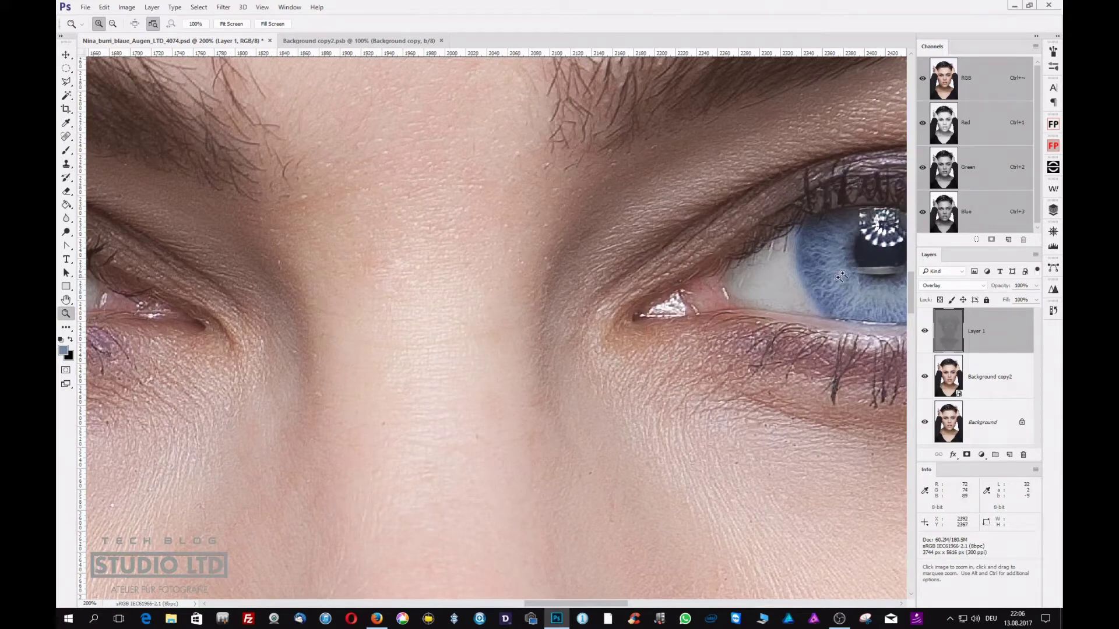
{"action": "key", "text": "space"}
{"action": "left_click_drag", "start_coordinate": [770, 369], "coordinate": [551, 416]}
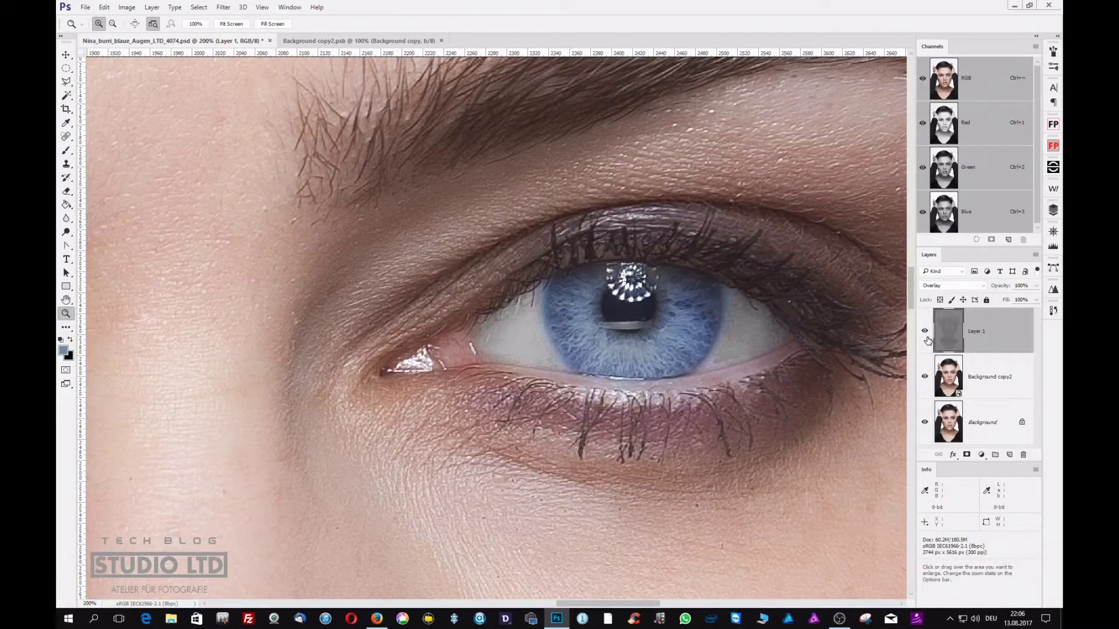
{"action": "left_click", "coordinate": [925, 332]}
{"action": "left_click", "coordinate": [925, 332]}
{"action": "left_click", "coordinate": [925, 332]}
{"action": "left_click", "coordinate": [925, 333]}
{"action": "left_click", "coordinate": [453, 452], "text": "alt"}
{"action": "left_click", "coordinate": [453, 452], "text": "alt"}
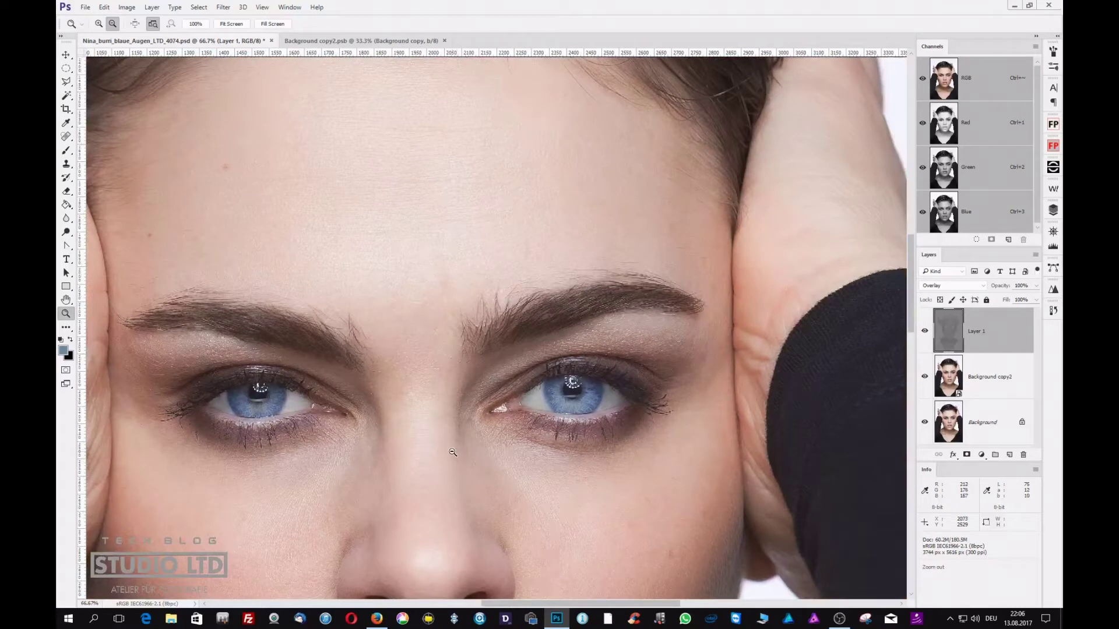
{"action": "left_click", "coordinate": [452, 452], "text": "alt"}
{"action": "left_click", "coordinate": [453, 452], "text": "alt"}
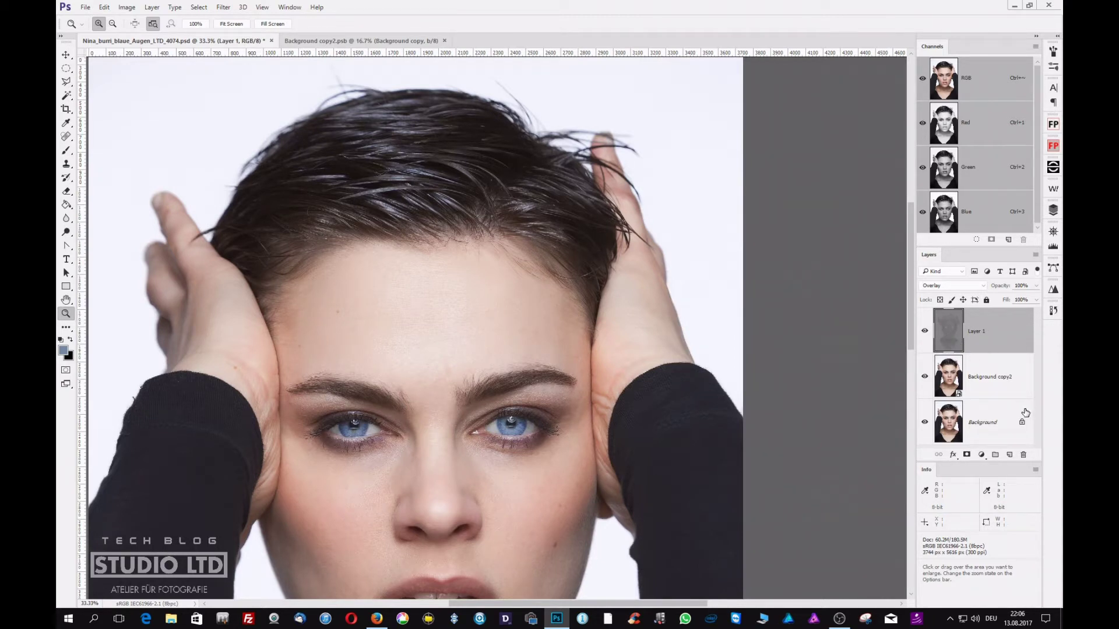
Increase Layer 1's contrast with Curves, moving the black point to about 17 and the white point to about 234, and compare before and after.
{"action": "key", "text": "ctrl+m"}
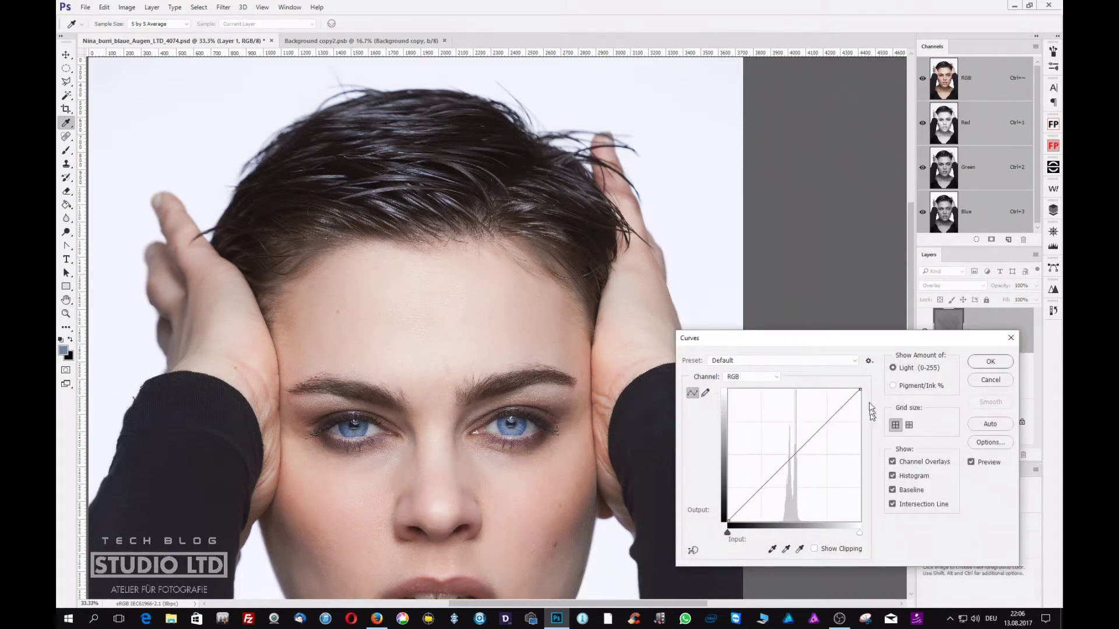
{"action": "left_click_drag", "start_coordinate": [866, 346], "coordinate": [767, 62]}
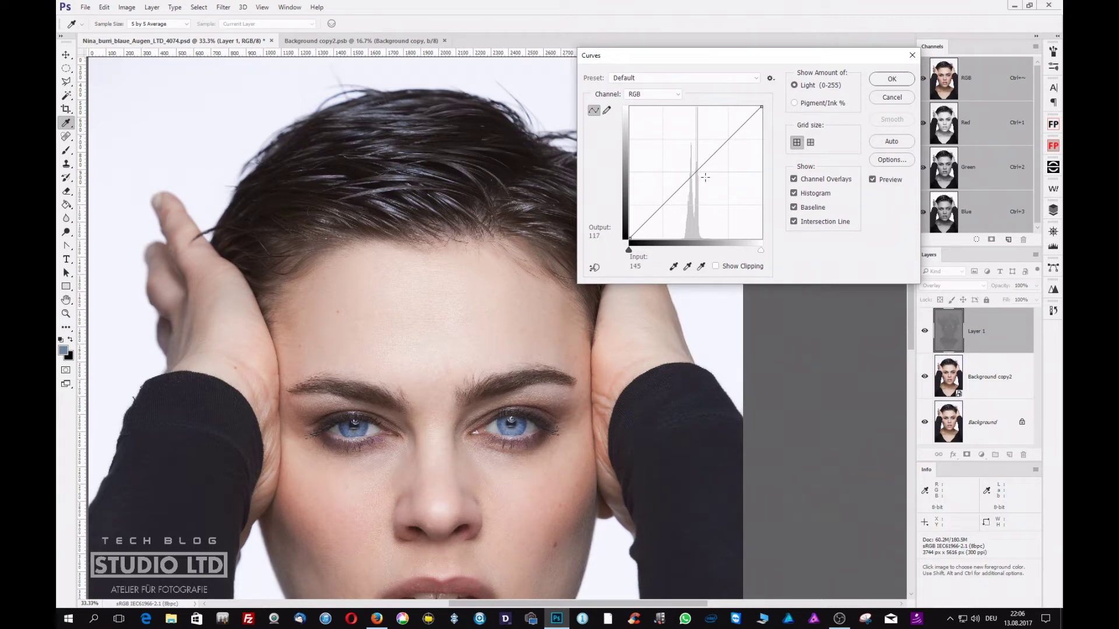
{"action": "mouse_move", "coordinate": [631, 256]}
{"action": "left_mouse_down"}
{"action": "mouse_move", "coordinate": [663, 261]}
{"action": "mouse_move", "coordinate": [635, 266]}
{"action": "left_mouse_up"}
{"action": "mouse_move", "coordinate": [762, 109]}
{"action": "left_mouse_down"}
{"action": "mouse_move", "coordinate": [737, 106]}
{"action": "mouse_move", "coordinate": [751, 110]}
{"action": "left_mouse_up"}
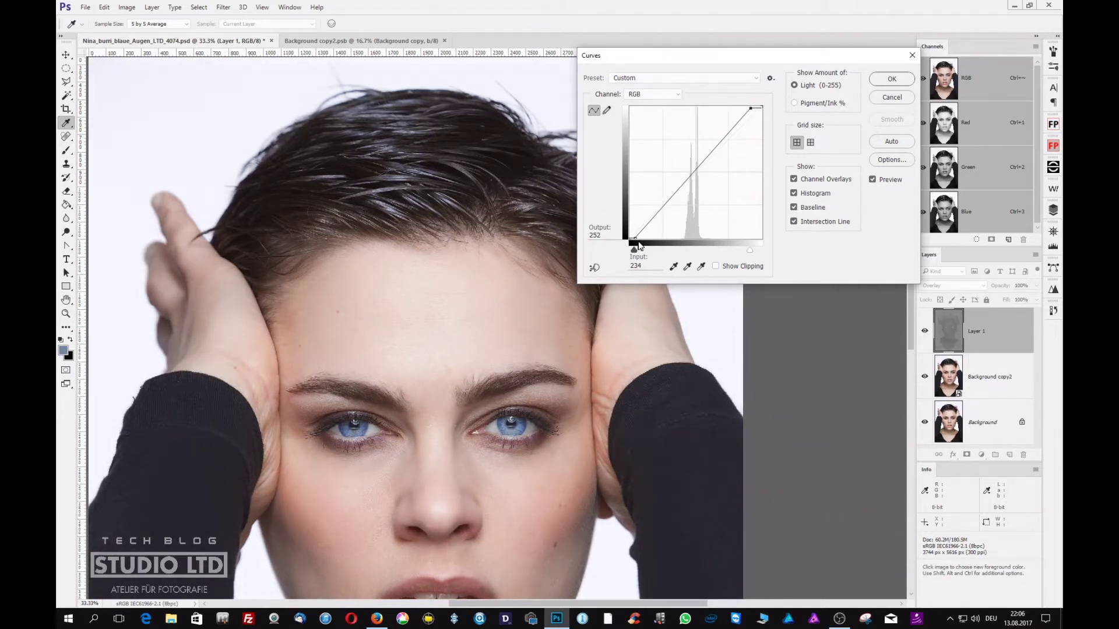
{"action": "left_click_drag", "start_coordinate": [637, 250], "coordinate": [641, 250]}
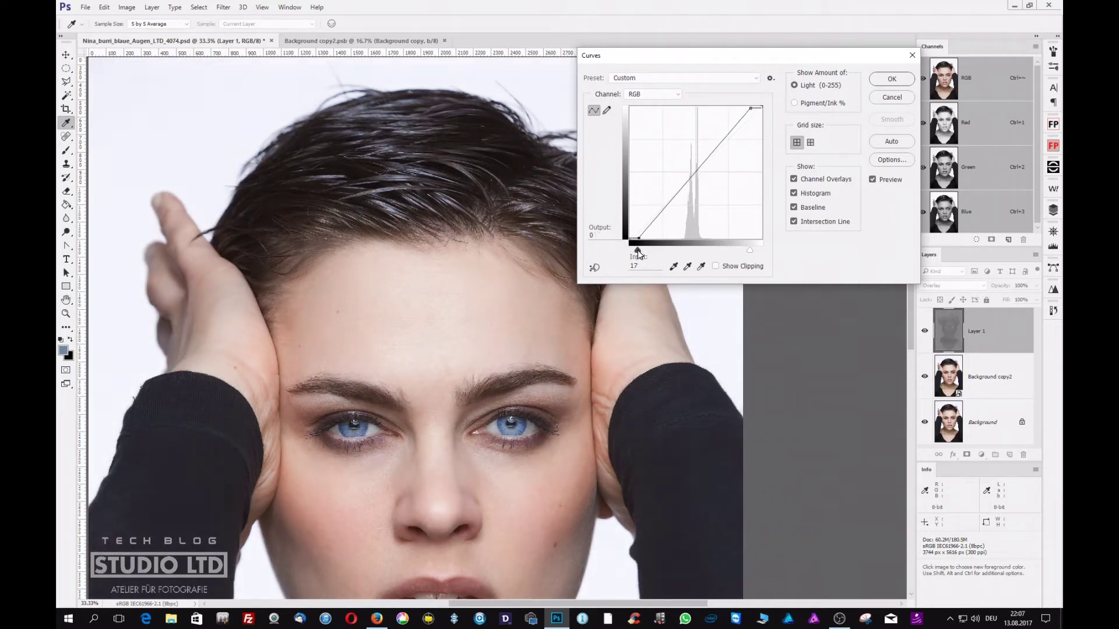
{"action": "left_click_drag", "start_coordinate": [752, 108], "coordinate": [750, 107]}
{"action": "left_click_drag", "start_coordinate": [637, 250], "coordinate": [639, 251]}
{"action": "left_click", "coordinate": [890, 88]}
{"action": "key", "text": "z"}
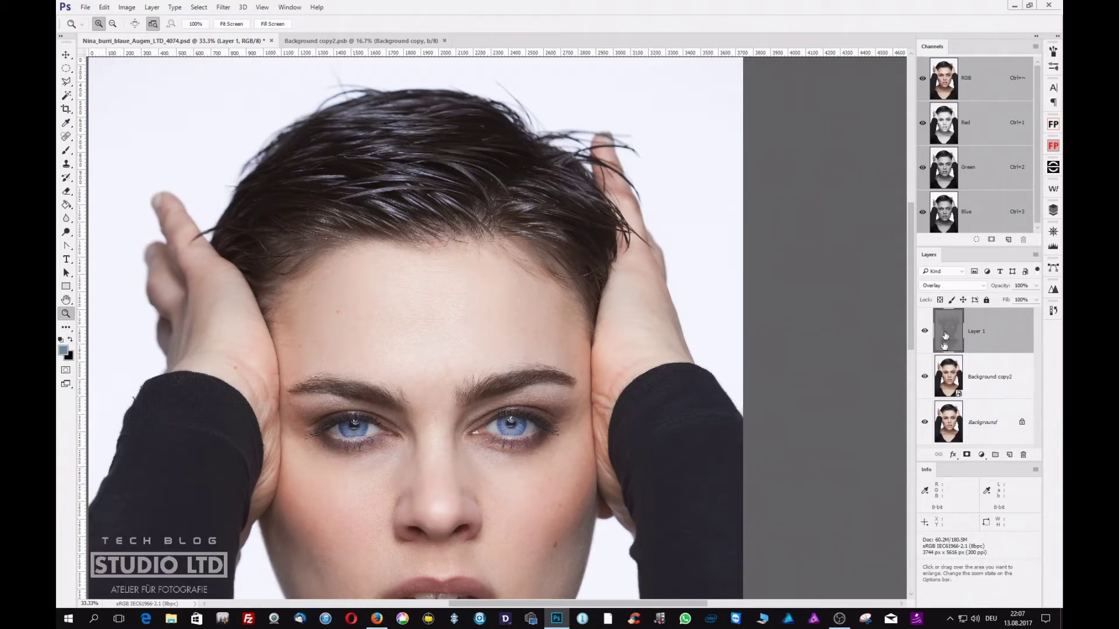
{"action": "left_click", "coordinate": [925, 333]}
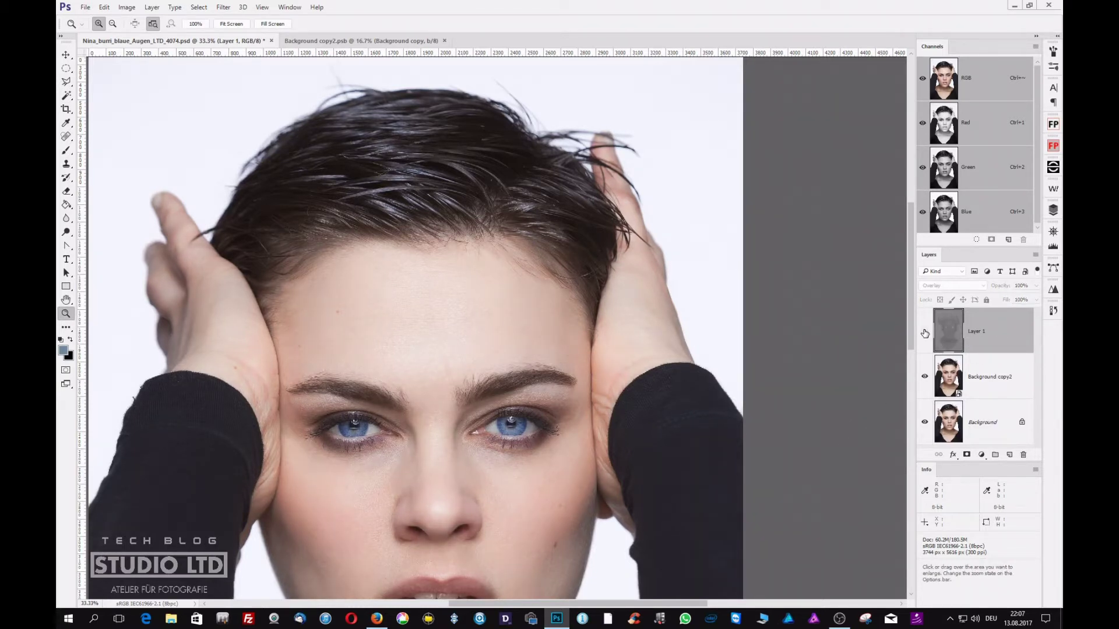
{"action": "left_click", "coordinate": [924, 333]}
{"action": "left_click", "coordinate": [924, 334]}
{"action": "left_click", "coordinate": [924, 334]}
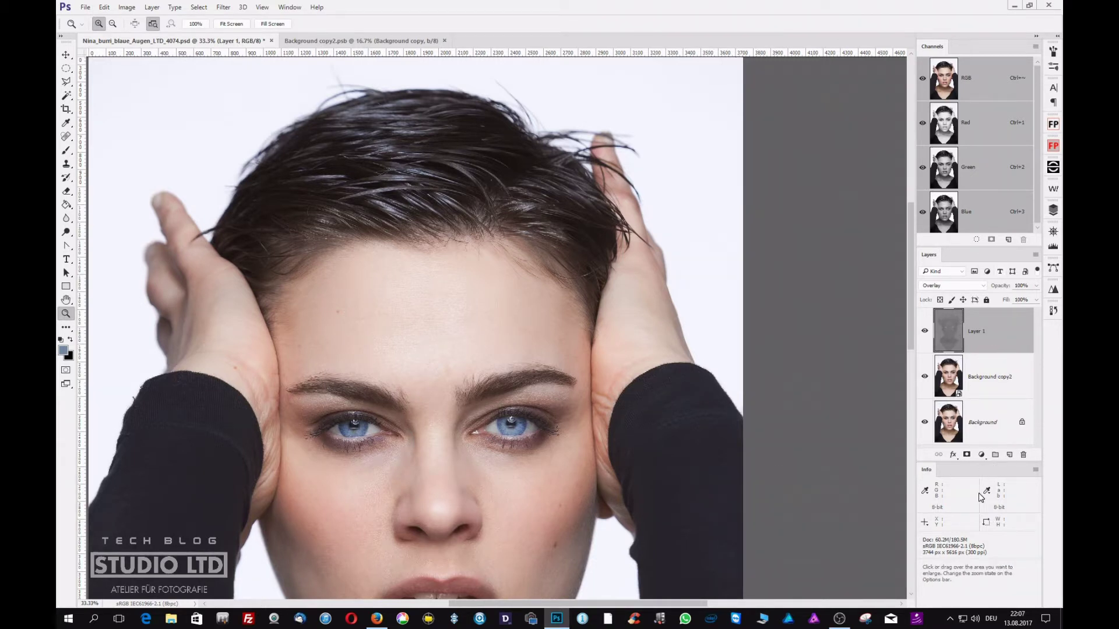
Stamp all visible layers into a new layer named result and set its blend mode to Luminosity.
{"action": "key", "text": "ctrl+shift+alt+e"}
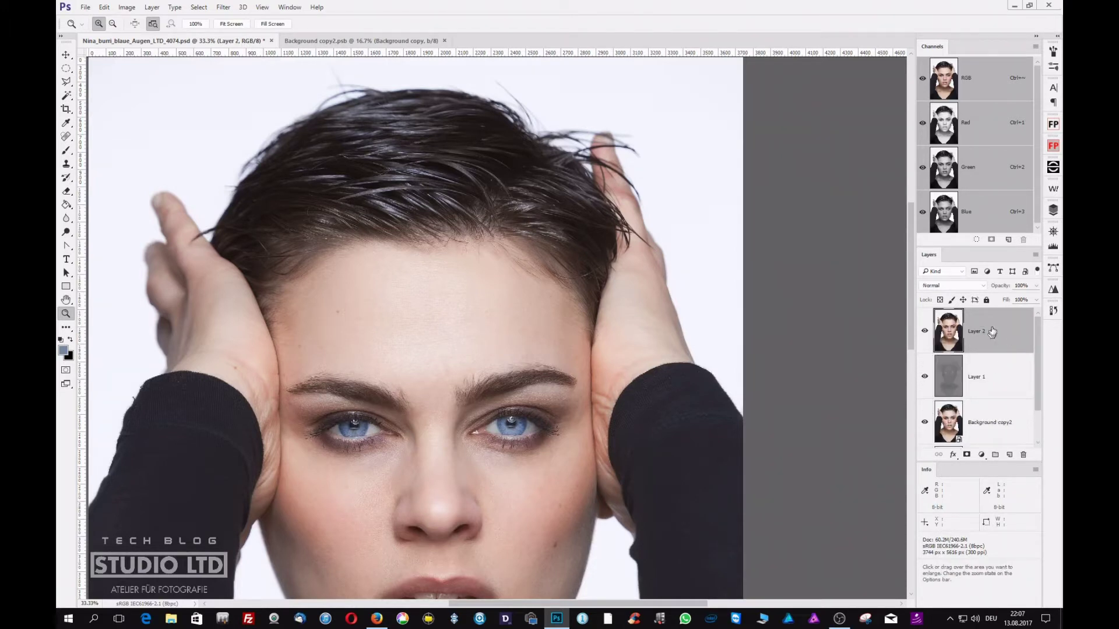
{"action": "double_click", "coordinate": [979, 332]}
{"action": "type", "text": "result"}
{"action": "key", "text": "Return"}
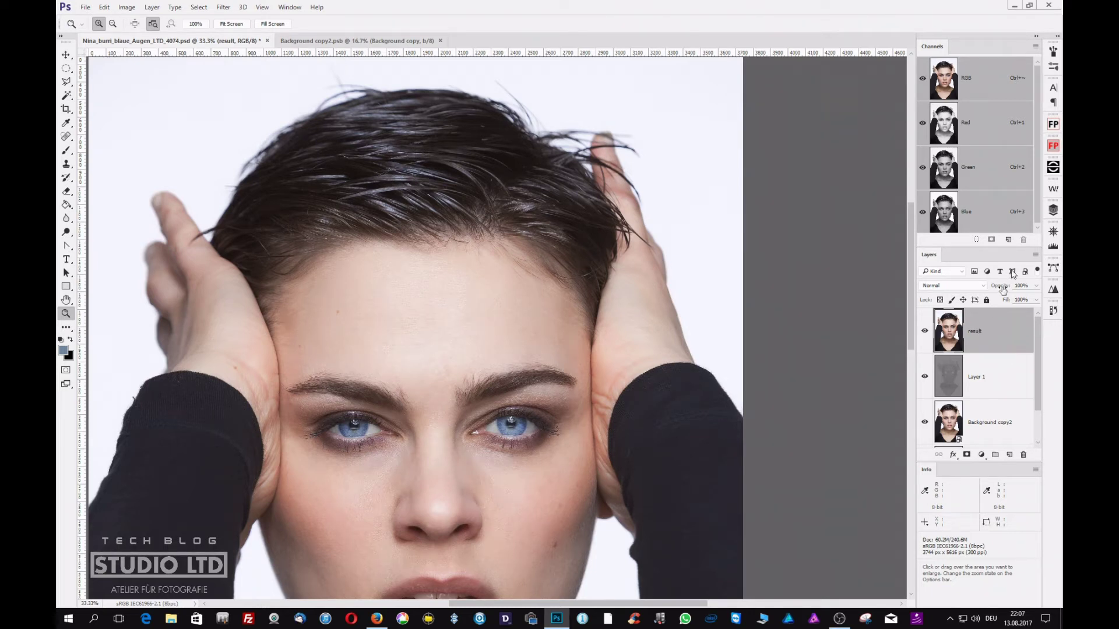
{"action": "left_click", "coordinate": [955, 285]}
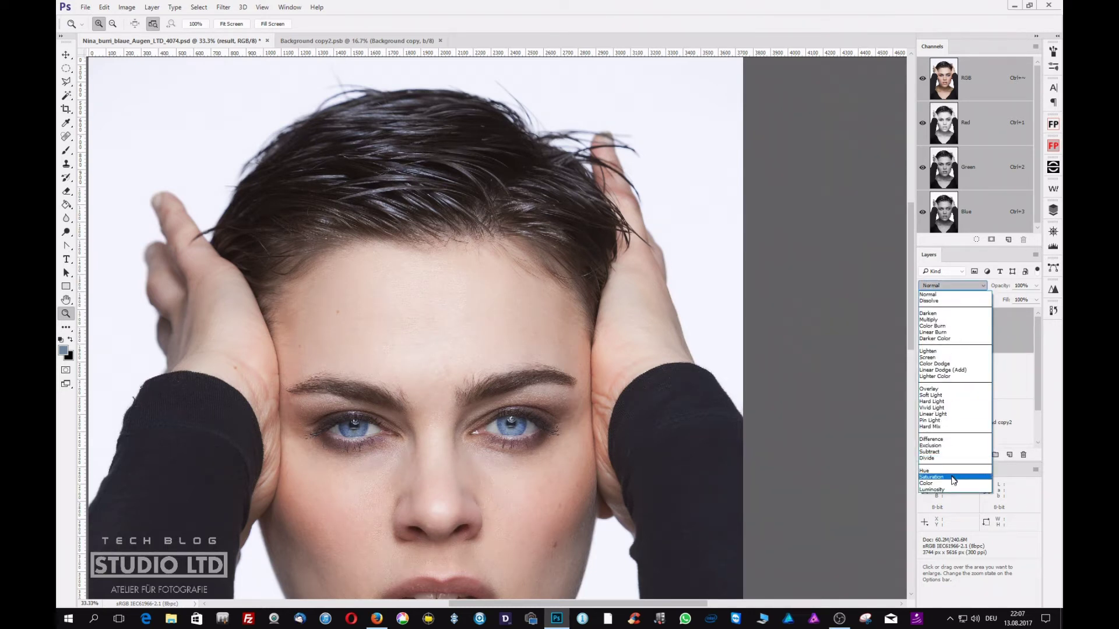
{"action": "left_click", "coordinate": [939, 491]}
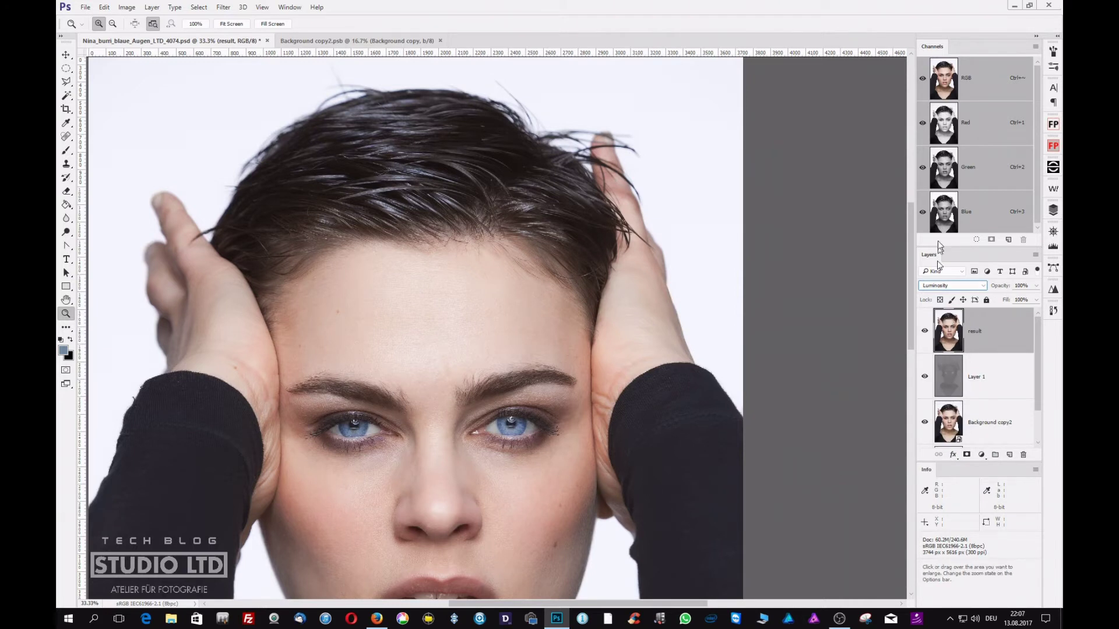
Compare the Red, Green and Blue channels of the portrait one at a time, and return to the RGB composite.
{"action": "left_click", "coordinate": [990, 122]}
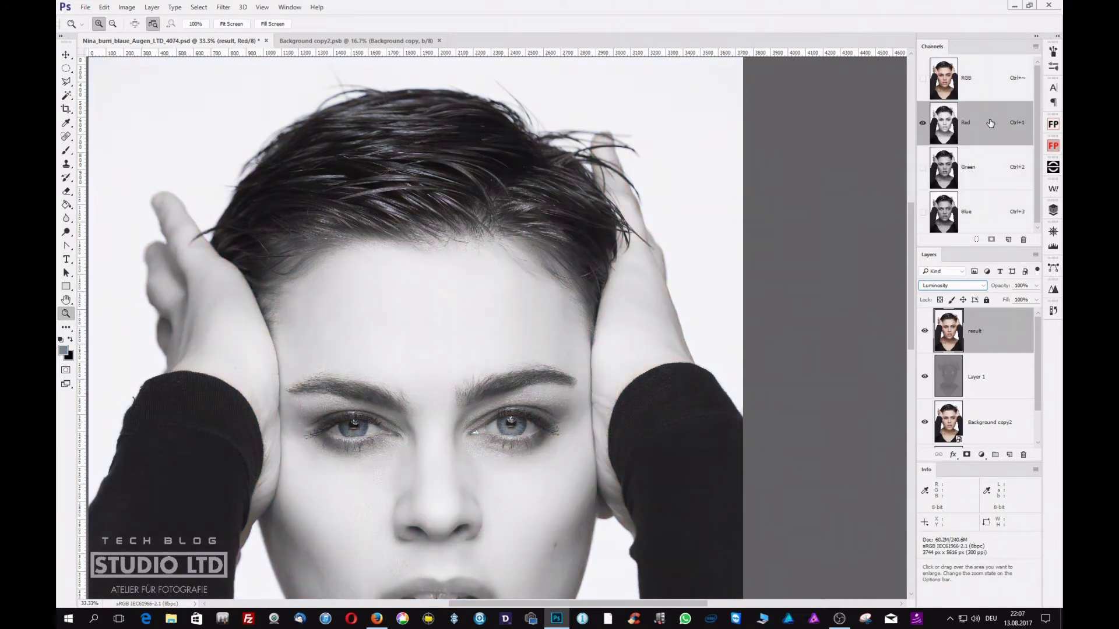
{"action": "left_click_drag", "start_coordinate": [579, 445], "coordinate": [594, 309]}
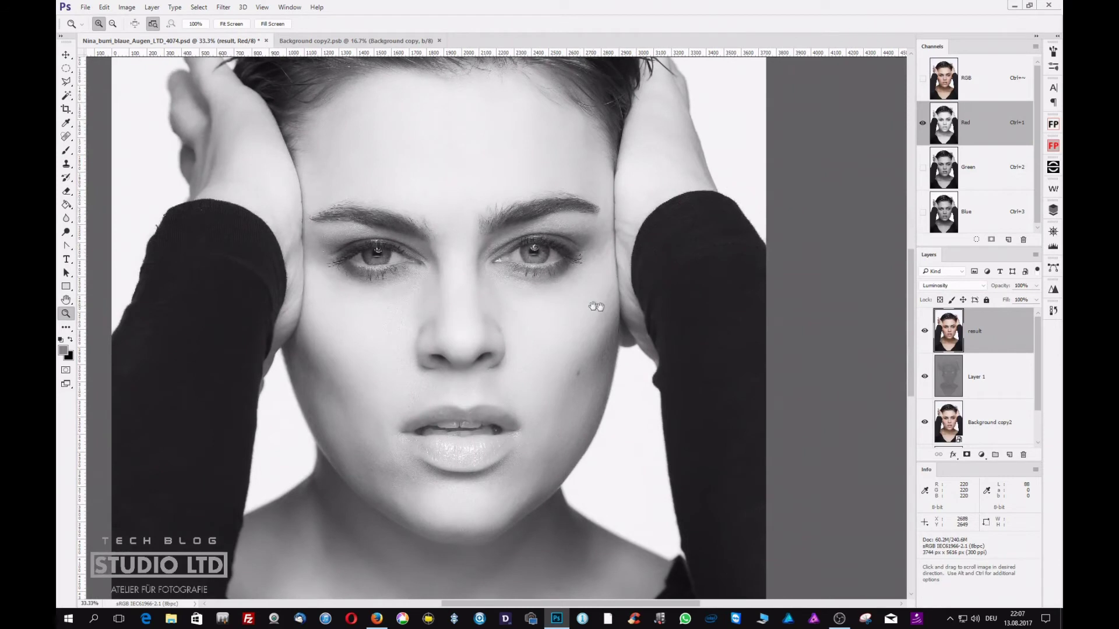
{"action": "left_click", "coordinate": [968, 169]}
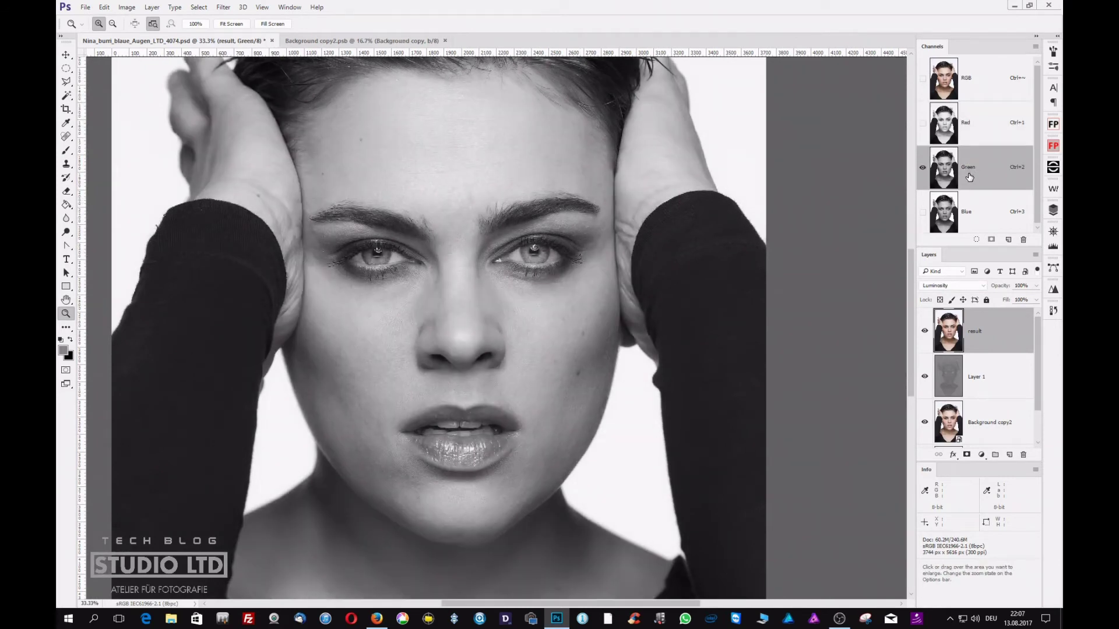
{"action": "left_click", "coordinate": [975, 221]}
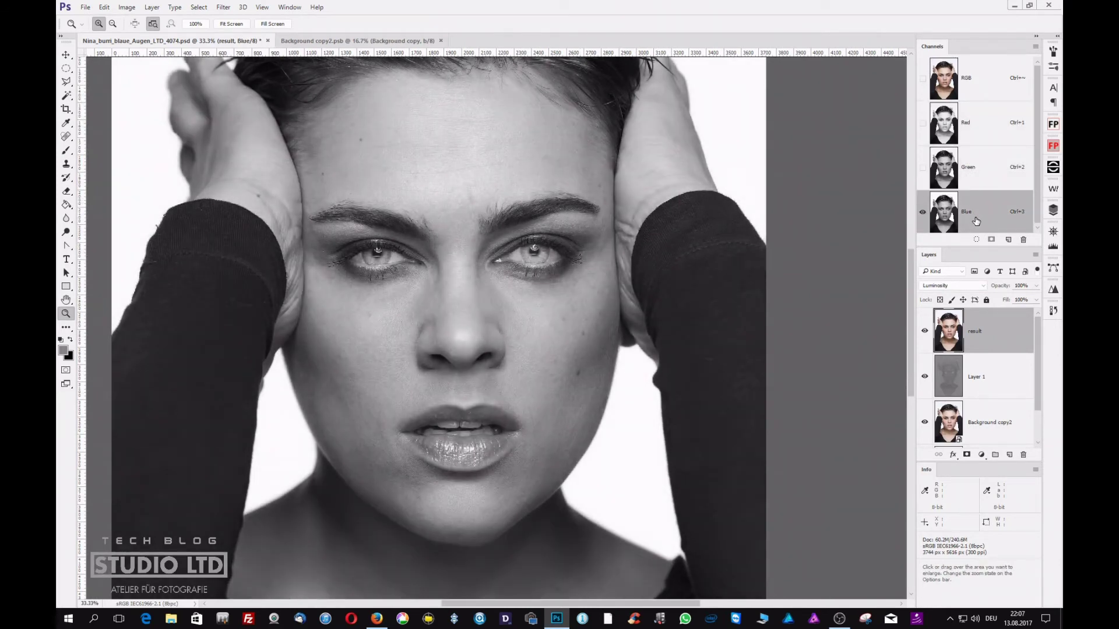
{"action": "left_click", "coordinate": [968, 168]}
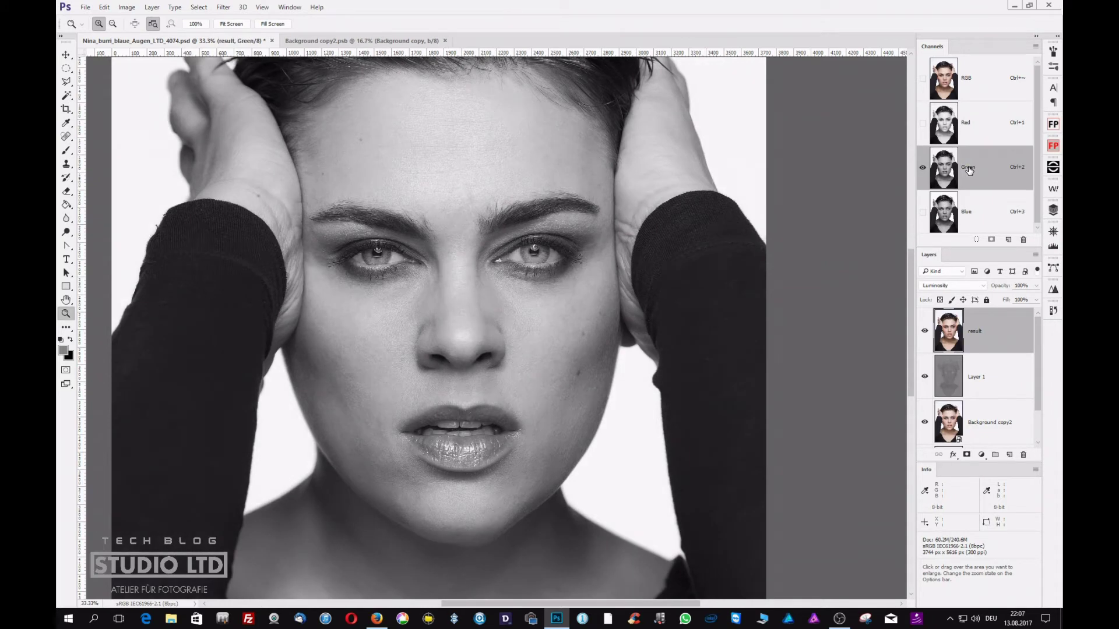
{"action": "left_click", "coordinate": [989, 88]}
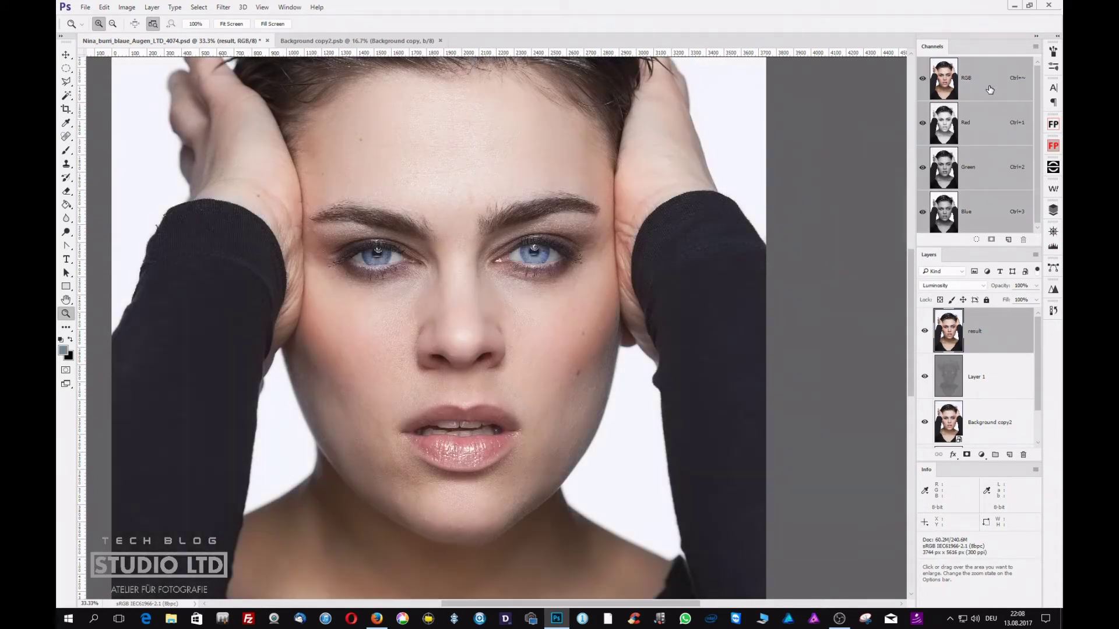
Copy the entire Green channel and paste it as a new layer above the result layer.
{"action": "left_click", "coordinate": [976, 169]}
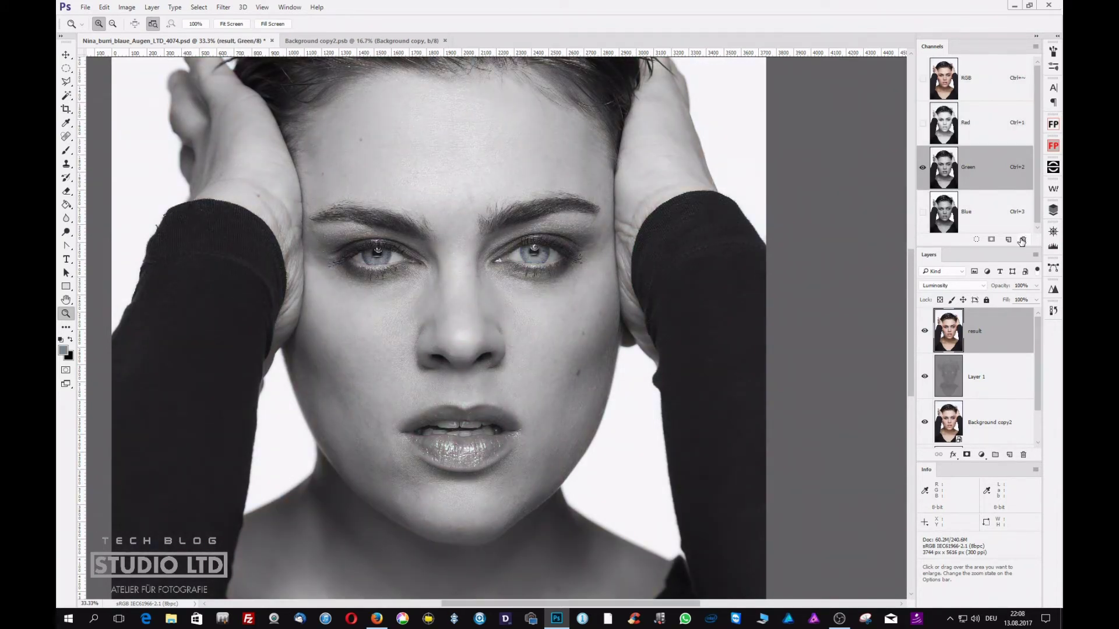
{"action": "key", "text": "ctrl+a"}
{"action": "left_click", "coordinate": [990, 75]}
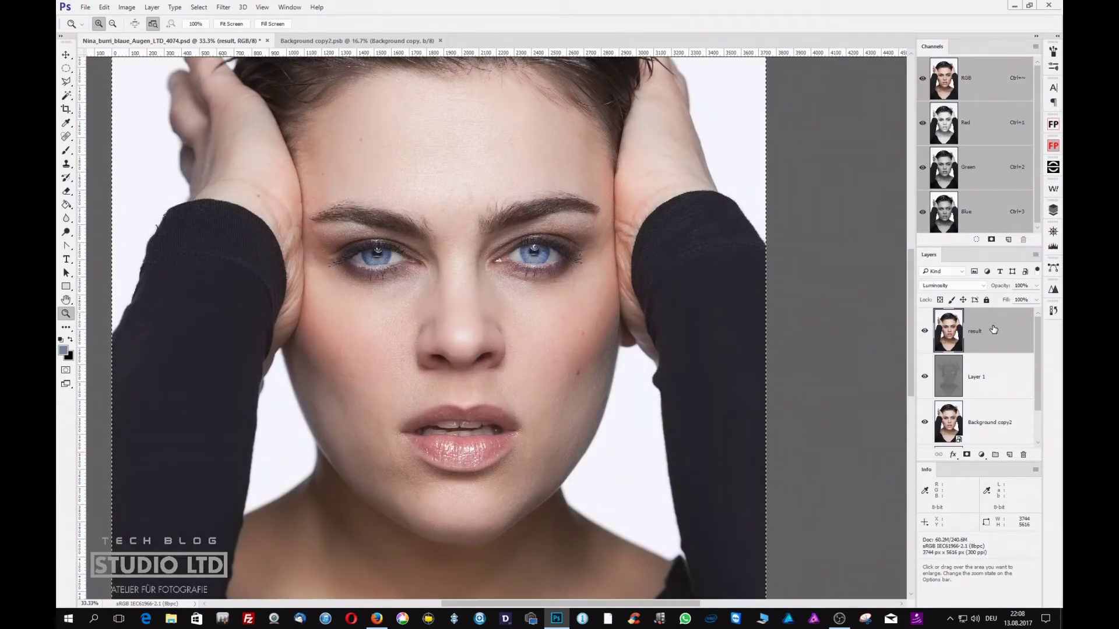
{"action": "key", "text": "ctrl+v"}
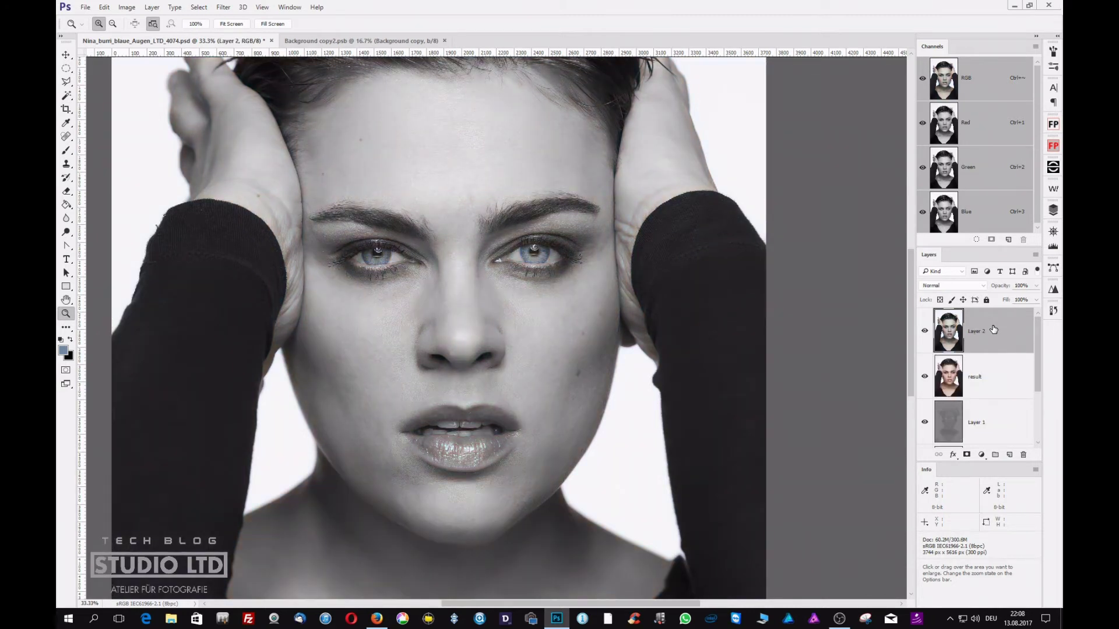
Clip the pasted Green channel layer to the result layer and compare the portrait with and without it.
{"action": "key", "text": "alt"}
{"action": "mouse_move", "coordinate": [984, 333]}
{"action": "left_mouse_down"}
{"action": "mouse_move", "coordinate": [984, 349]}
{"action": "mouse_move", "coordinate": [997, 325]}
{"action": "left_mouse_up"}
{"action": "left_click", "coordinate": [989, 350], "text": "alt"}
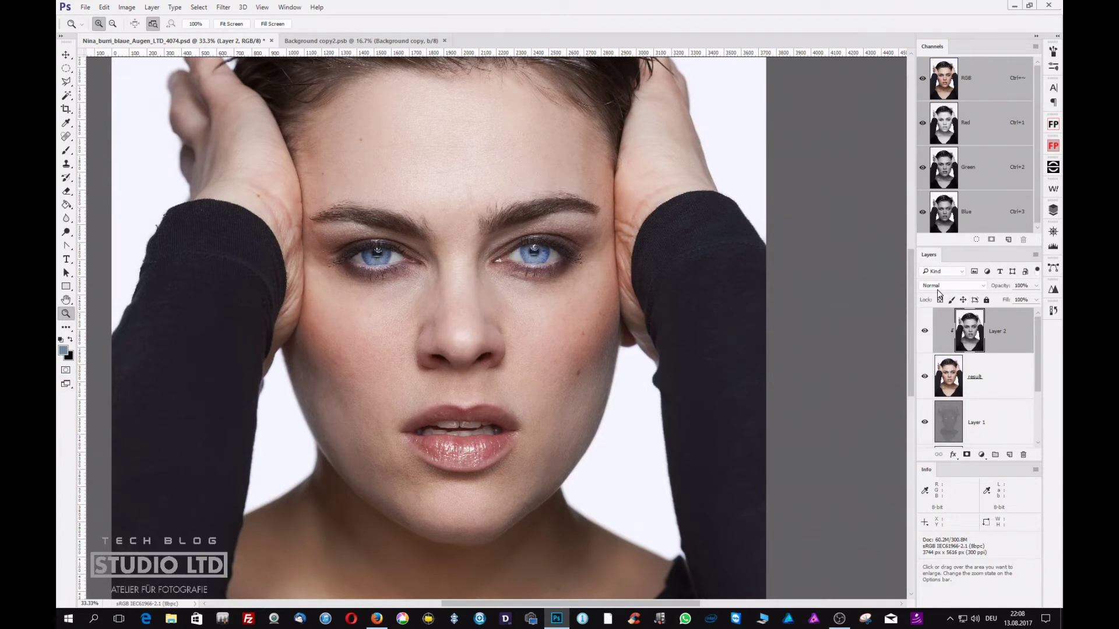
{"action": "left_click", "coordinate": [924, 331]}
{"action": "left_click", "coordinate": [924, 332]}
{"action": "left_click", "coordinate": [924, 333]}
{"action": "left_click", "coordinate": [924, 333]}
{"action": "left_click", "coordinate": [924, 334]}
{"action": "left_click", "coordinate": [924, 333]}
Set the clipped Green channel layer's blend mode to Darken and check its effect by hiding and showing it.
{"action": "left_click", "coordinate": [959, 286]}
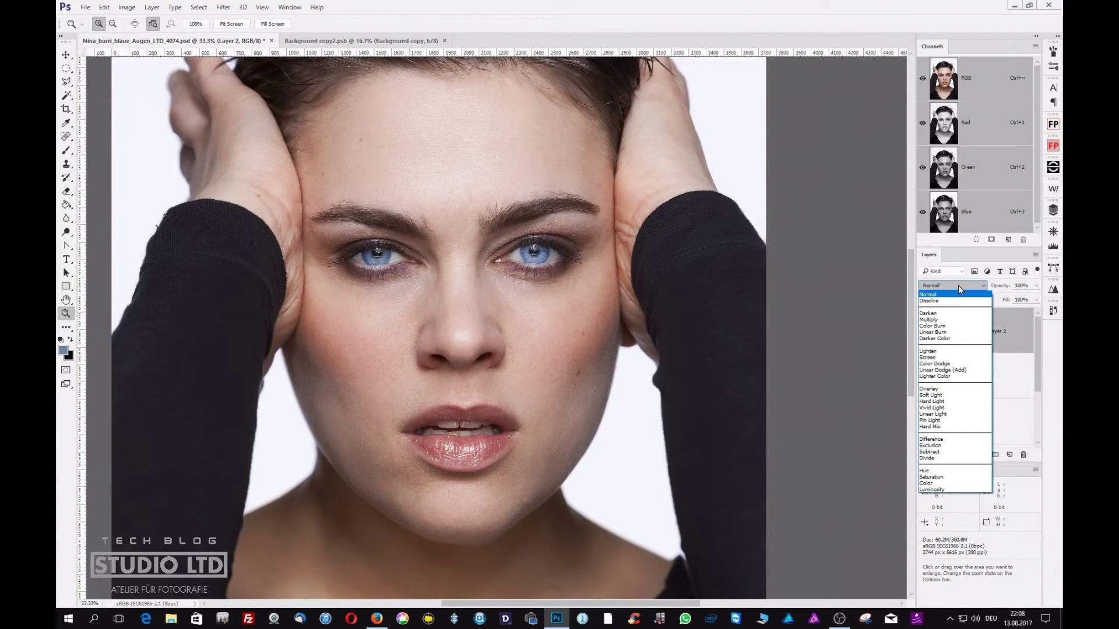
{"action": "left_click", "coordinate": [945, 314]}
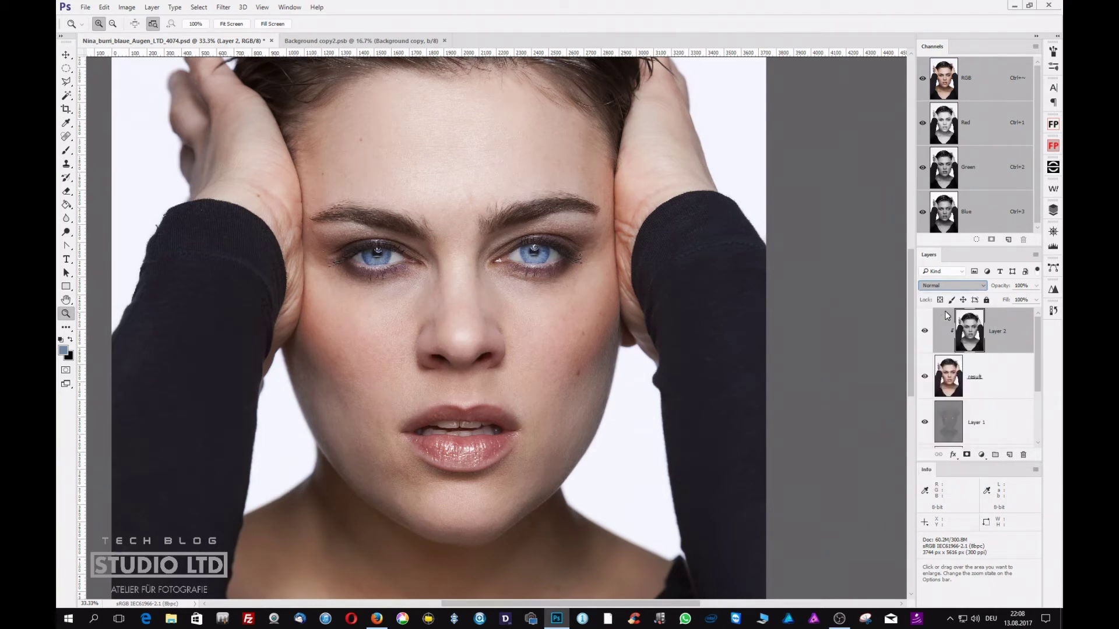
{"action": "left_click", "coordinate": [925, 333]}
{"action": "left_click", "coordinate": [925, 333]}
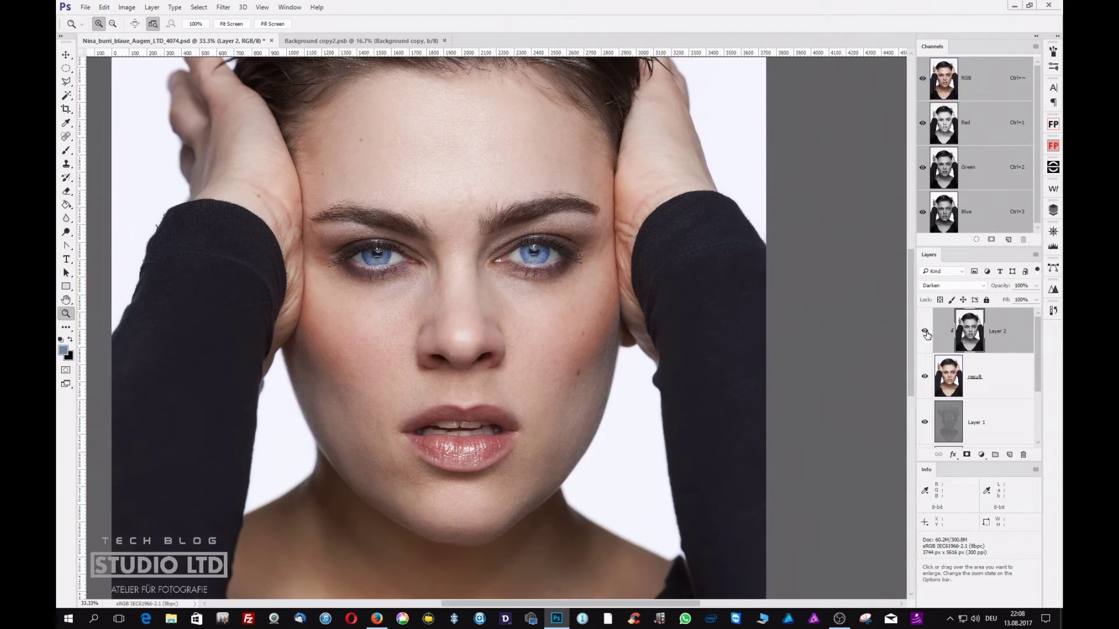
Compare the portrait with and without the clipped Green channel layer, and reduce that layer's opacity to 33%.
{"action": "left_click", "coordinate": [925, 333]}
{"action": "left_click", "coordinate": [925, 334]}
{"action": "left_click", "coordinate": [925, 333]}
{"action": "left_click", "coordinate": [925, 333]}
{"action": "left_click_drag", "start_coordinate": [998, 286], "coordinate": [967, 297]}
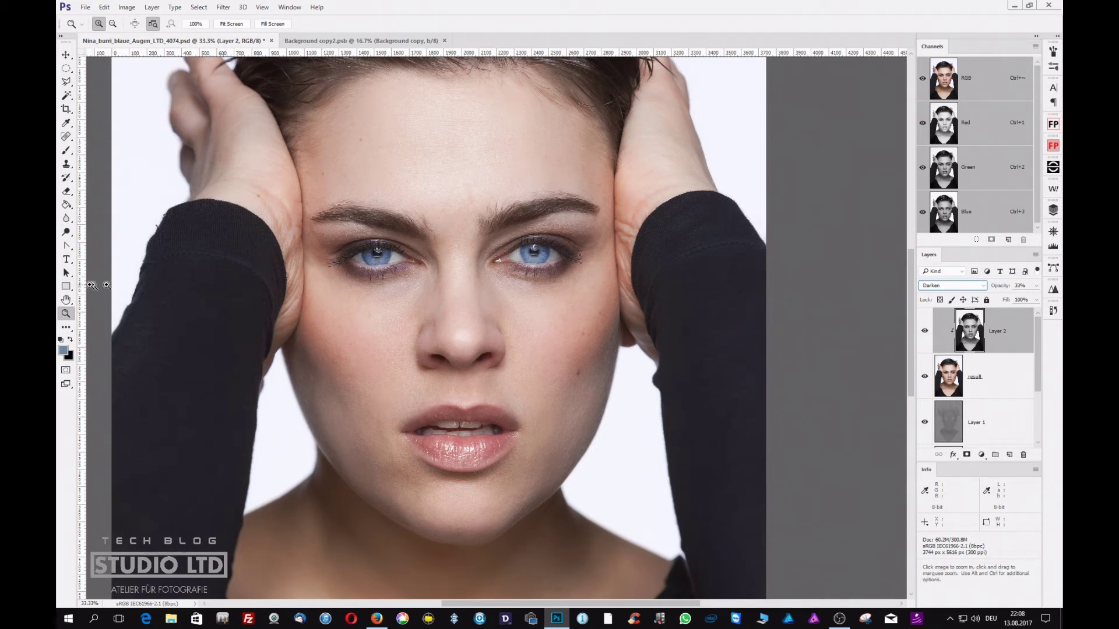
Examine the skin, eyes, nose and lips at 100% magnification, and review the face and overall portrait at 50% and 25%.
{"action": "double_click", "coordinate": [66, 314]}
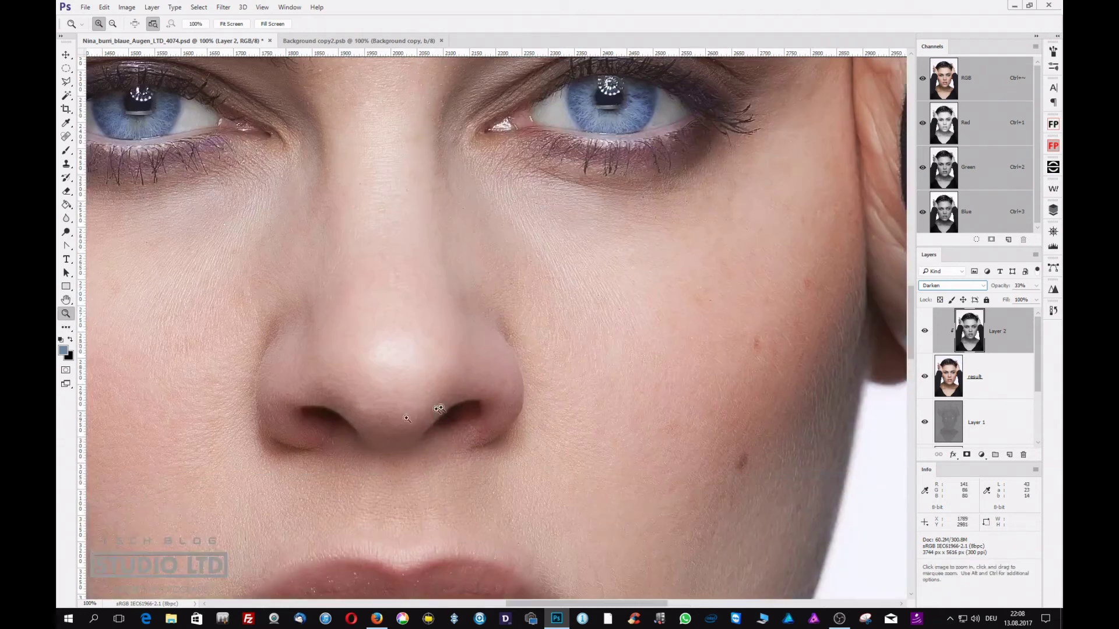
{"action": "left_click_drag", "start_coordinate": [408, 357], "coordinate": [292, 318]}
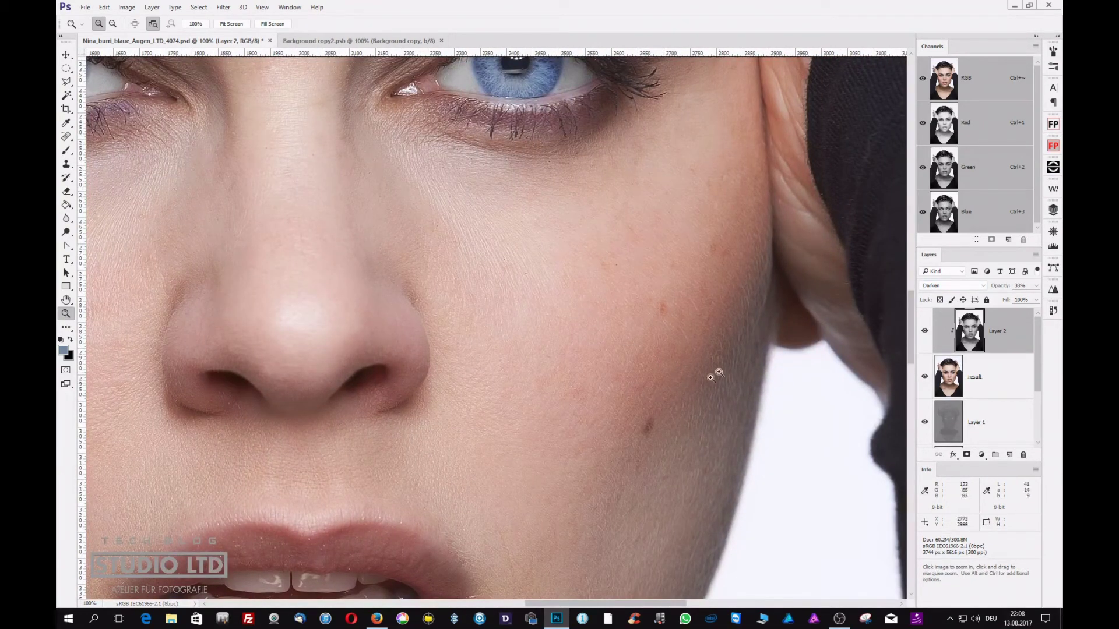
{"action": "left_click_drag", "start_coordinate": [453, 281], "coordinate": [421, 387]}
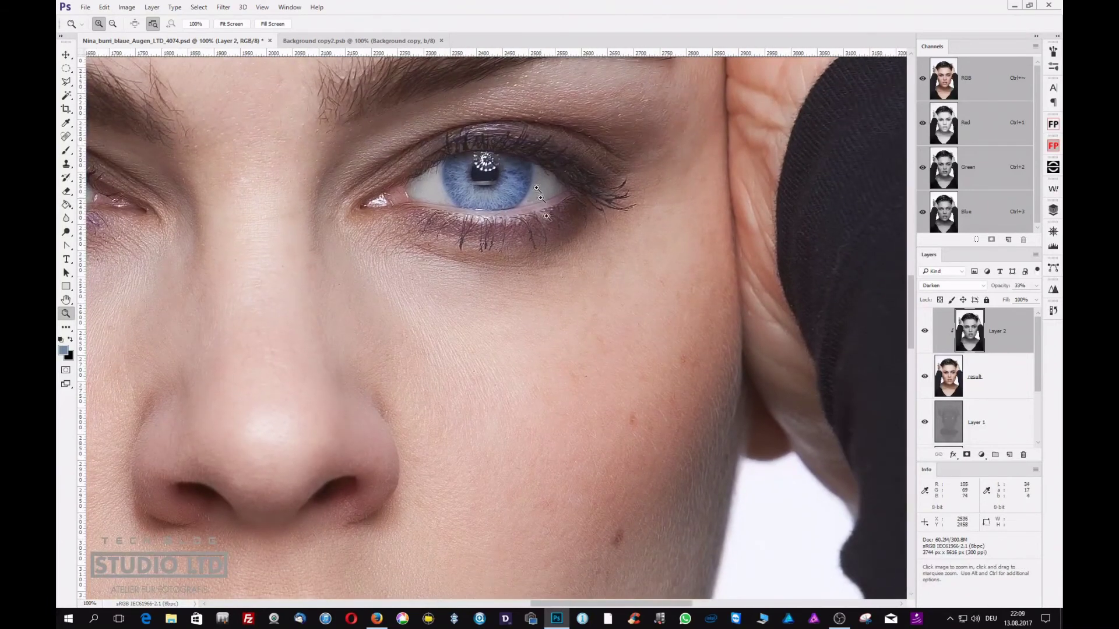
{"action": "left_click_drag", "start_coordinate": [519, 349], "coordinate": [579, 174]}
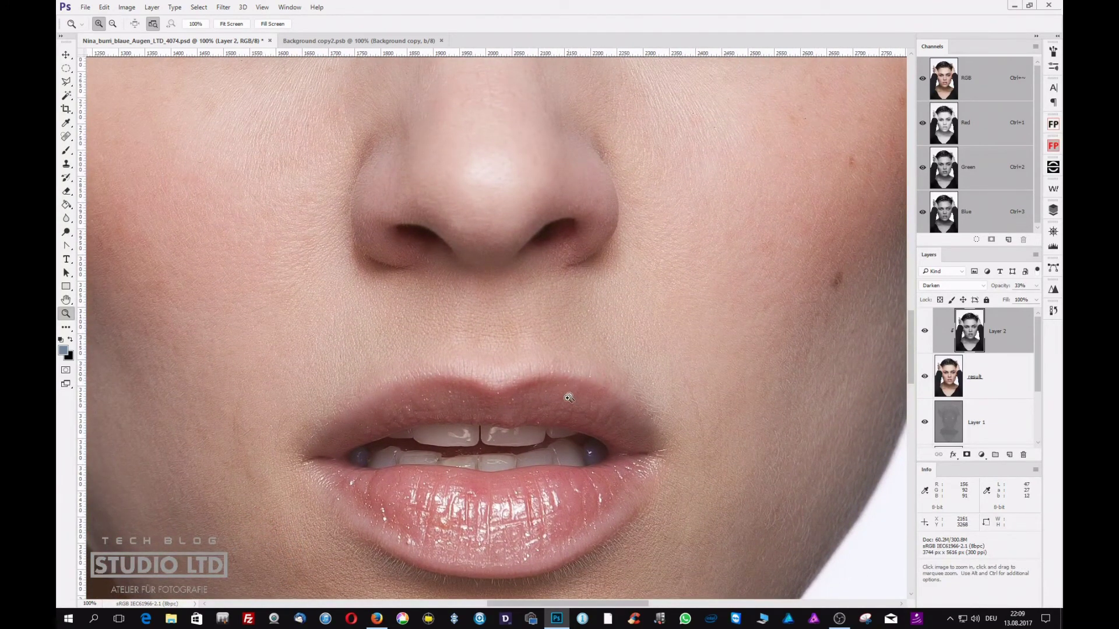
{"action": "left_click", "coordinate": [546, 403], "text": "alt"}
{"action": "left_click", "coordinate": [550, 406], "text": "alt"}
{"action": "left_click", "coordinate": [595, 414], "text": "alt"}
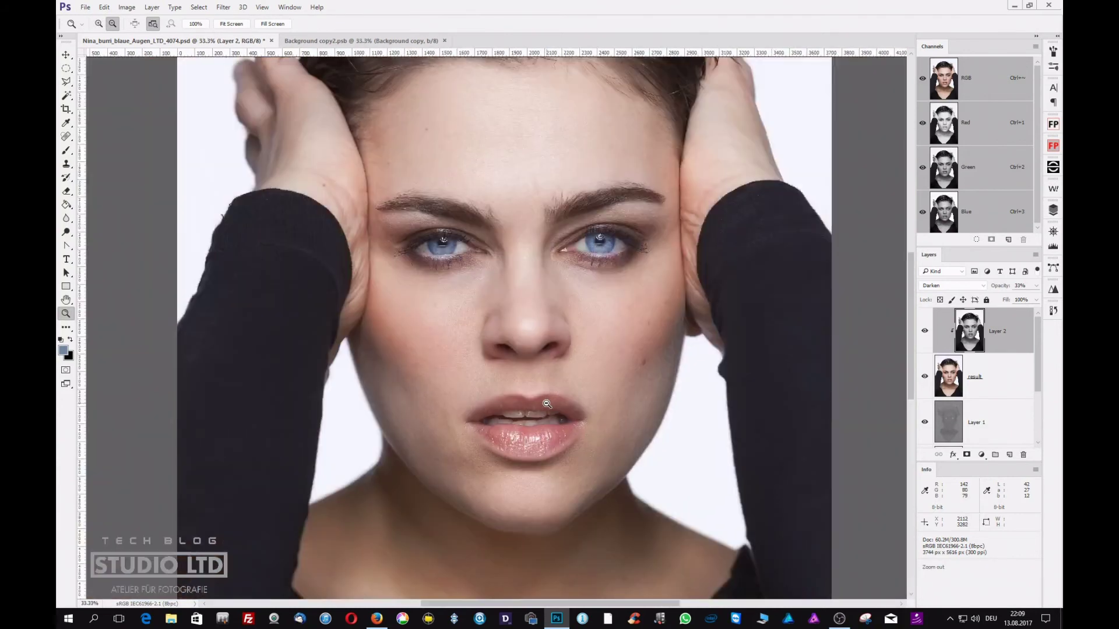
{"action": "left_click", "coordinate": [647, 425], "text": "alt"}
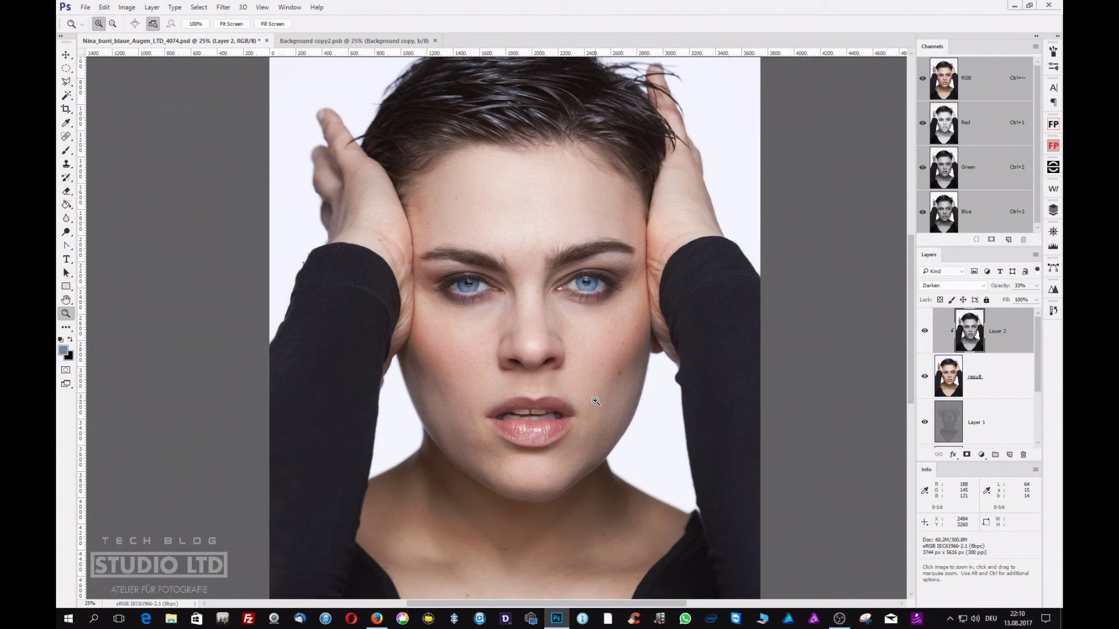
{"action": "left_click", "coordinate": [534, 271]}
{"action": "left_click", "coordinate": [534, 270]}
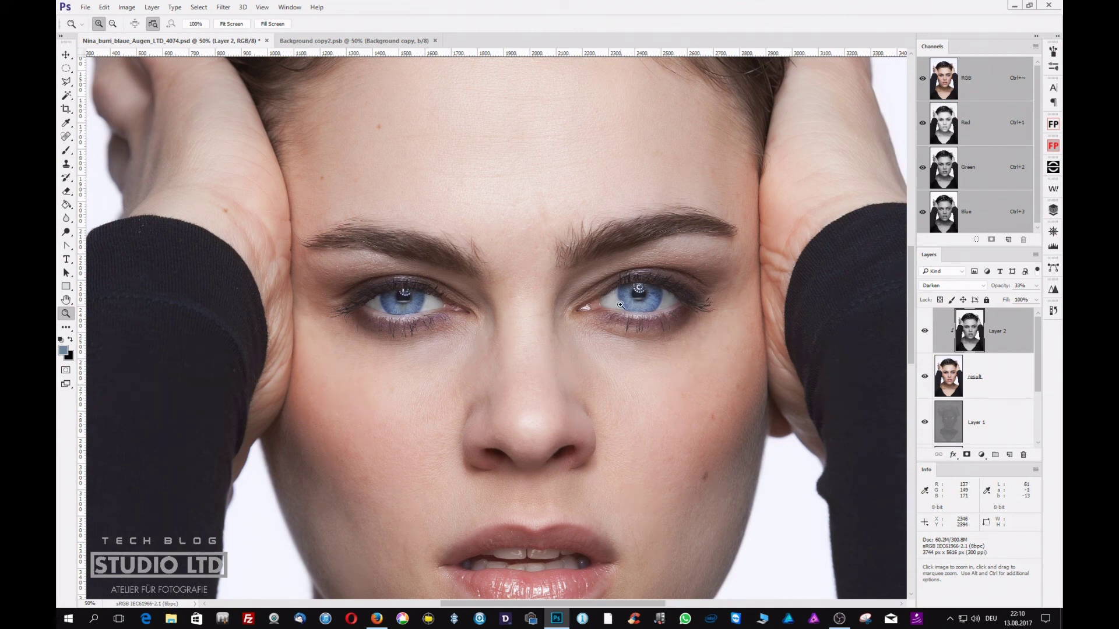
{"action": "key", "text": "alt"}
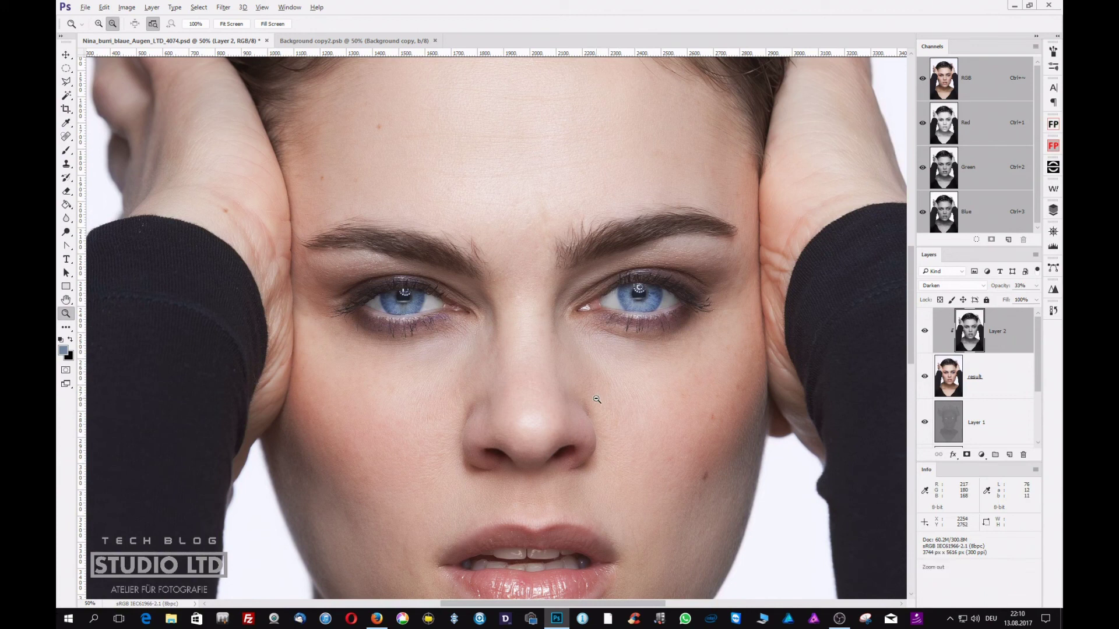
{"action": "left_click", "coordinate": [597, 399]}
{"action": "left_click", "coordinate": [603, 408]}
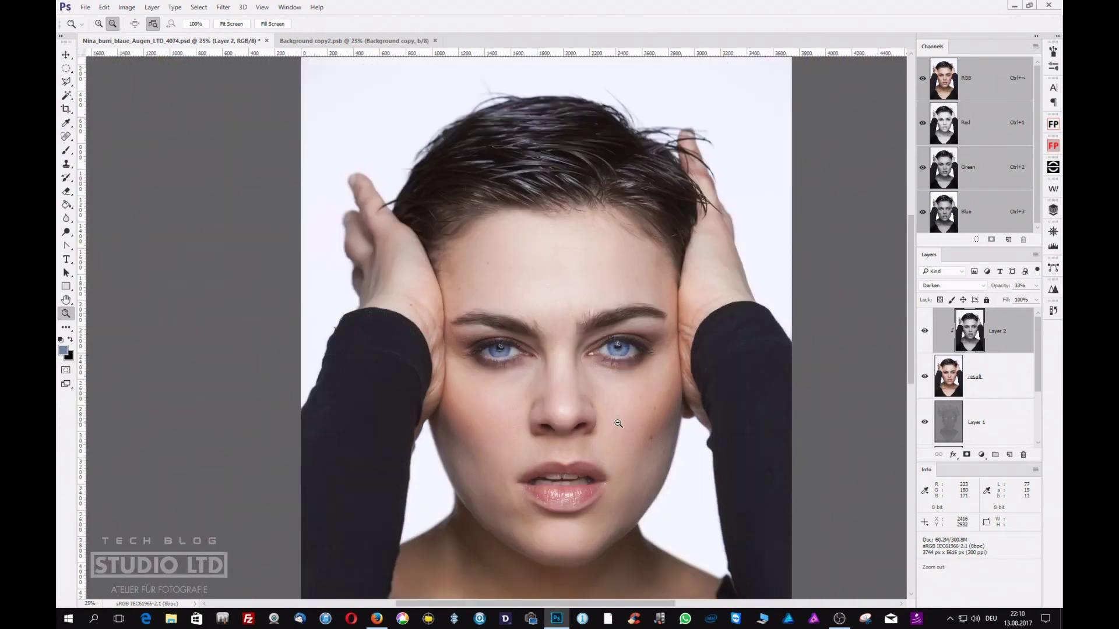